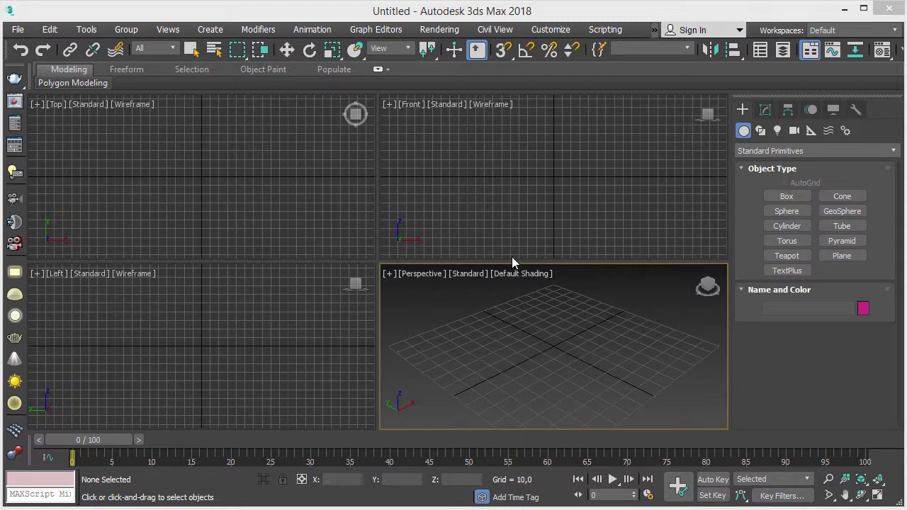
# Open the Customize menu in the menu bar
pyautogui.click(550, 30)
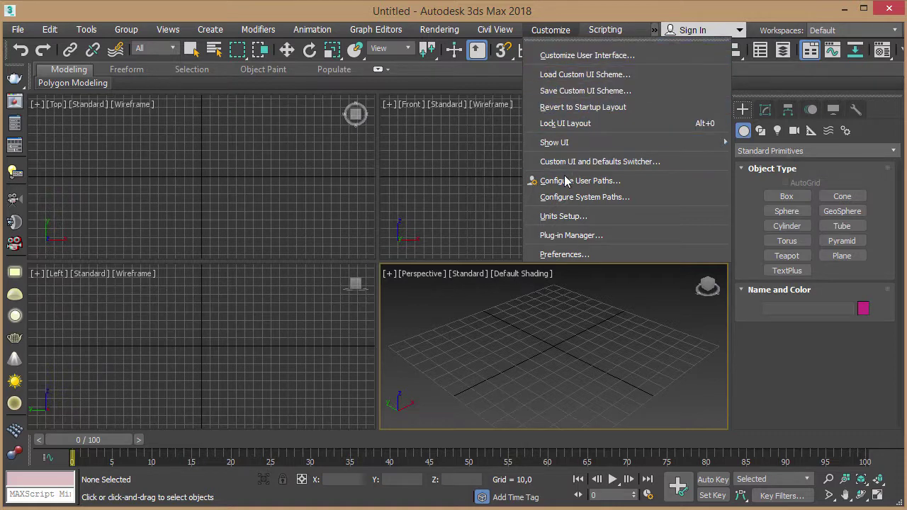
# Set the display units to Metric Meters and the system unit scale to 1 Unit = Meters
pyautogui.click(579, 218)
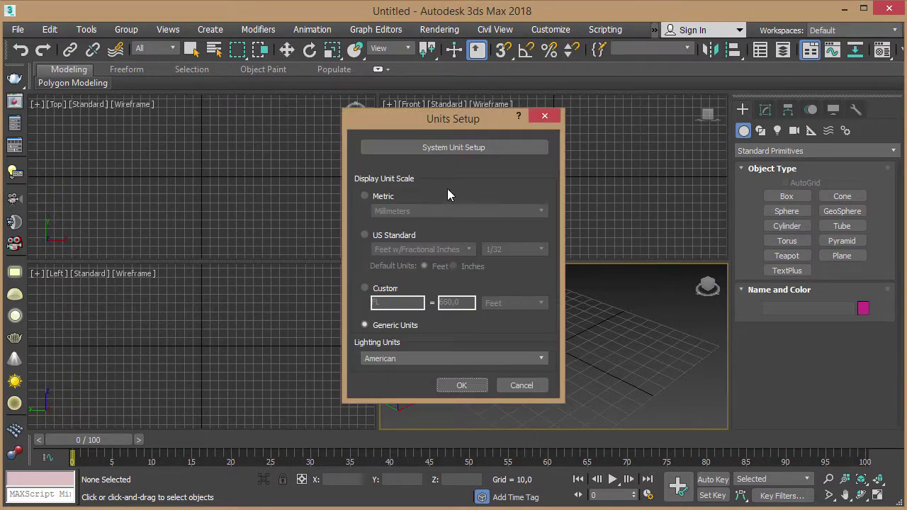
pyautogui.click(386, 198)
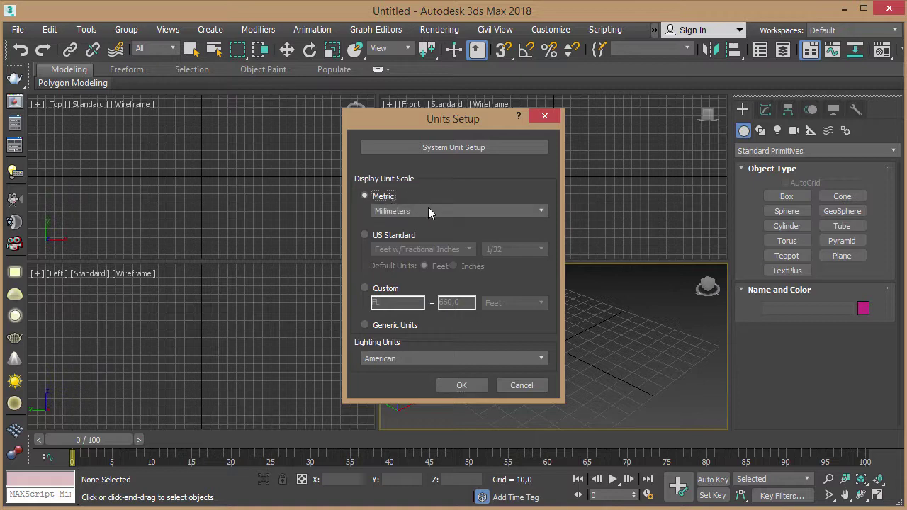
pyautogui.click(428, 211)
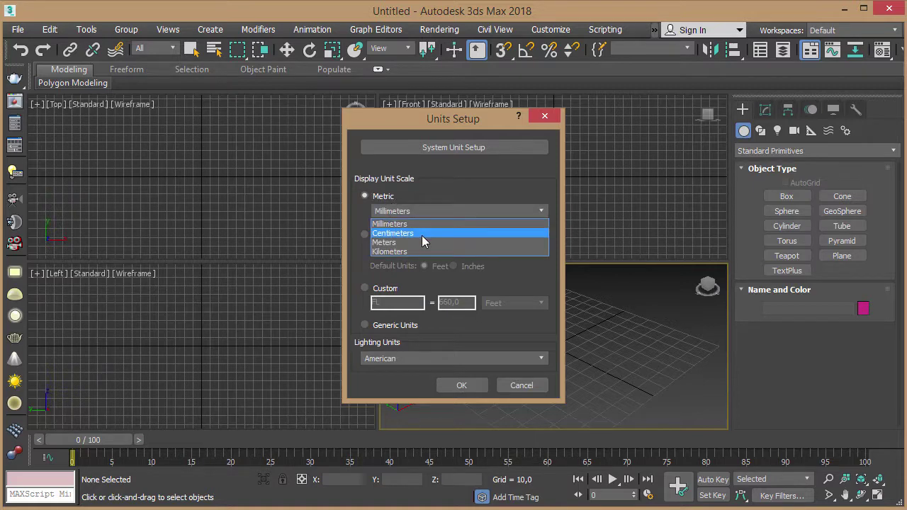
pyautogui.click(417, 244)
pyautogui.click(460, 151)
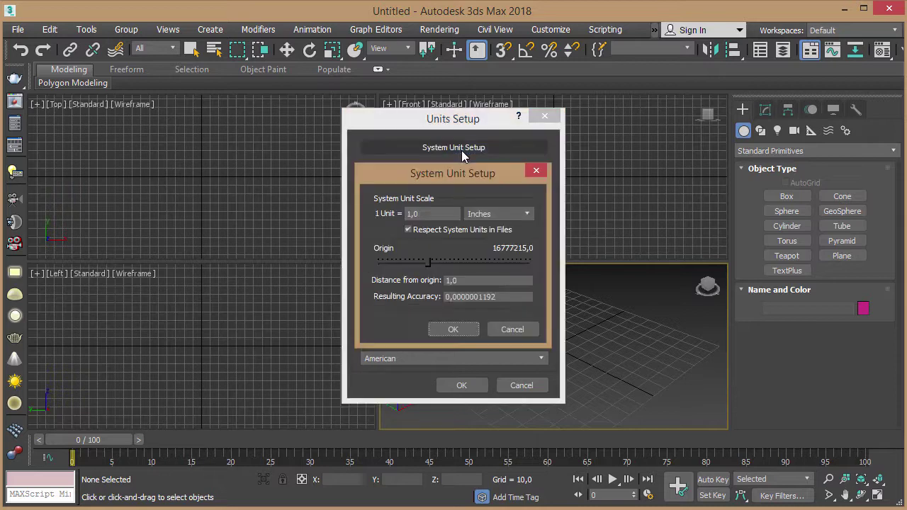
pyautogui.moveTo(467, 175); pyautogui.dragTo(696, 167)
pyautogui.click(720, 206)
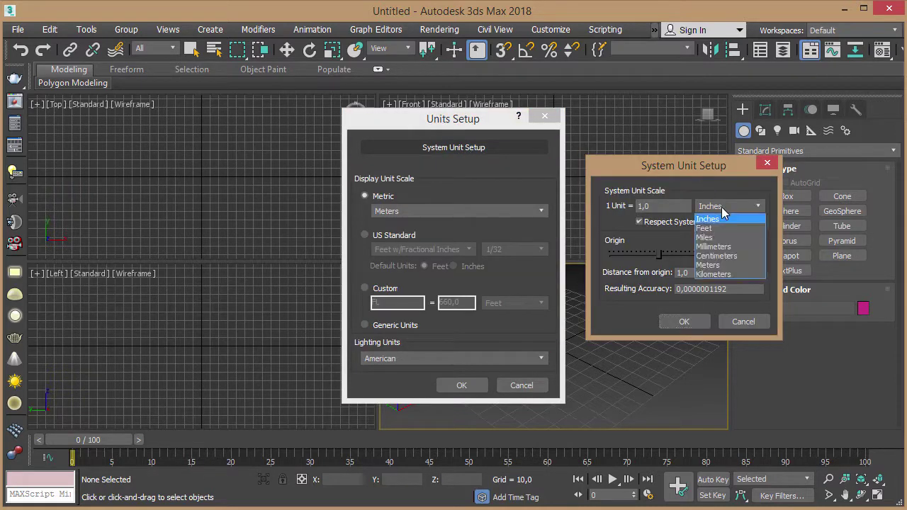
pyautogui.click(732, 268)
pyautogui.click(731, 268)
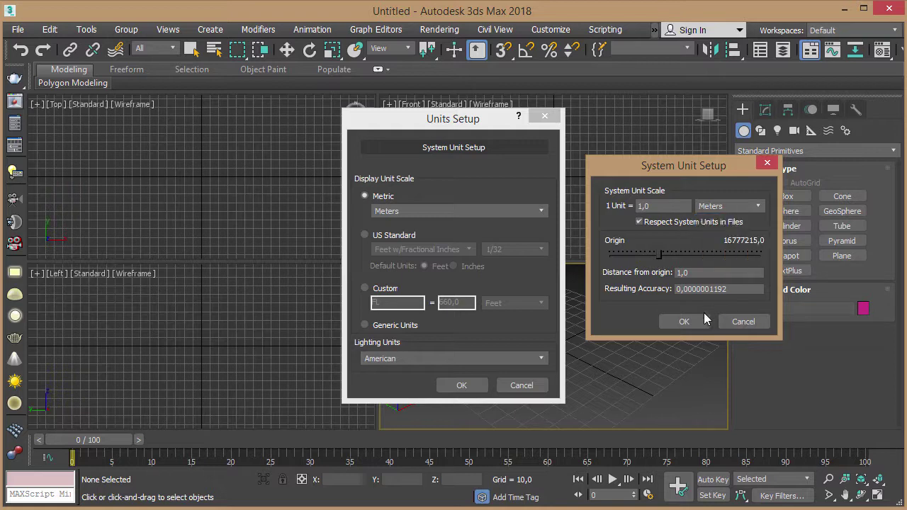
pyautogui.click(684, 321)
pyautogui.click(457, 386)
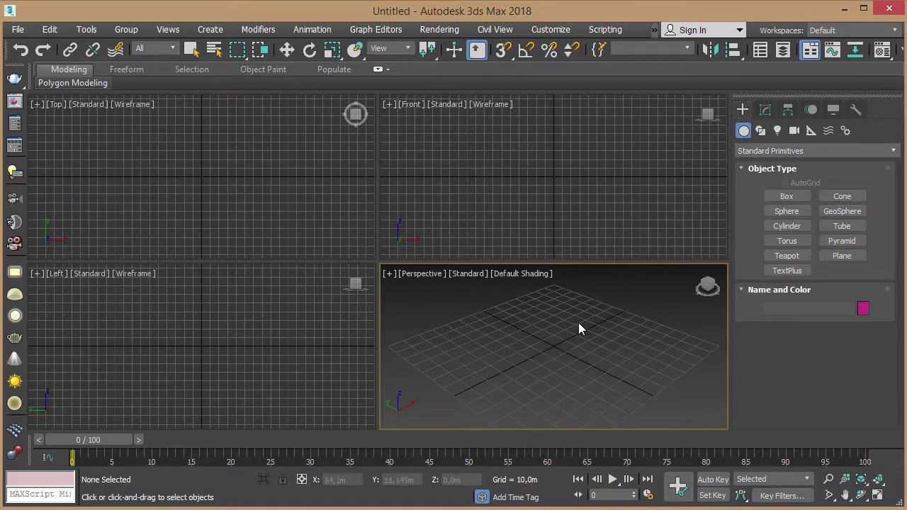
# Create a box at 0,0,0 via Keyboard Entry: length 150 m, width 50 m, height 100 m
pyautogui.click(787, 198)
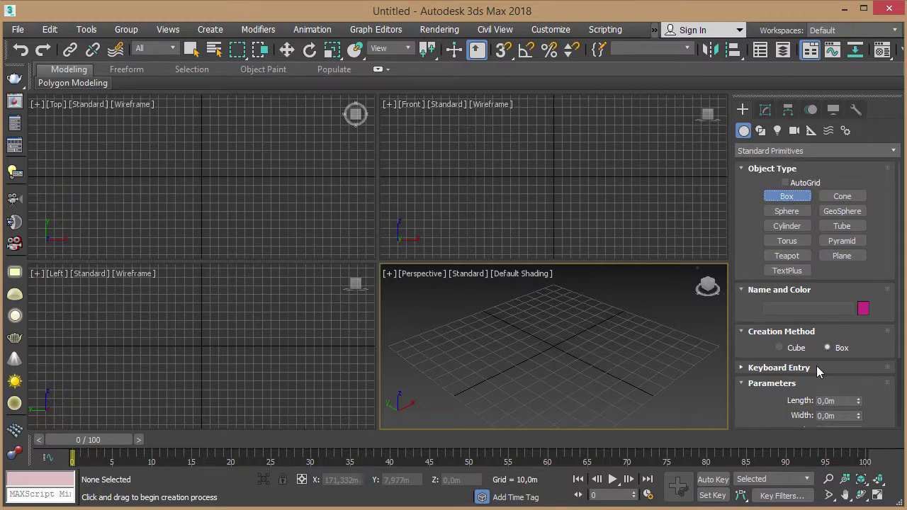
pyautogui.click(774, 369)
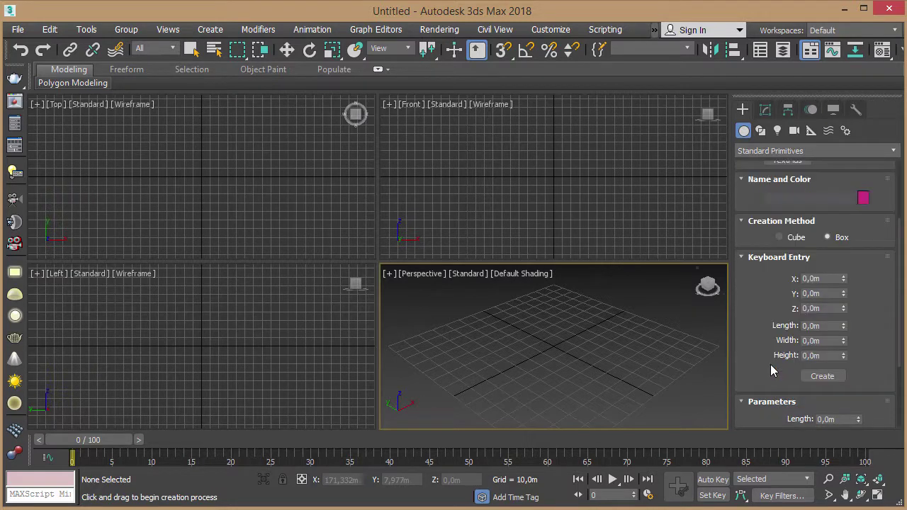
pyautogui.click(811, 325)
pyautogui.write('150')
pyautogui.press('Return')
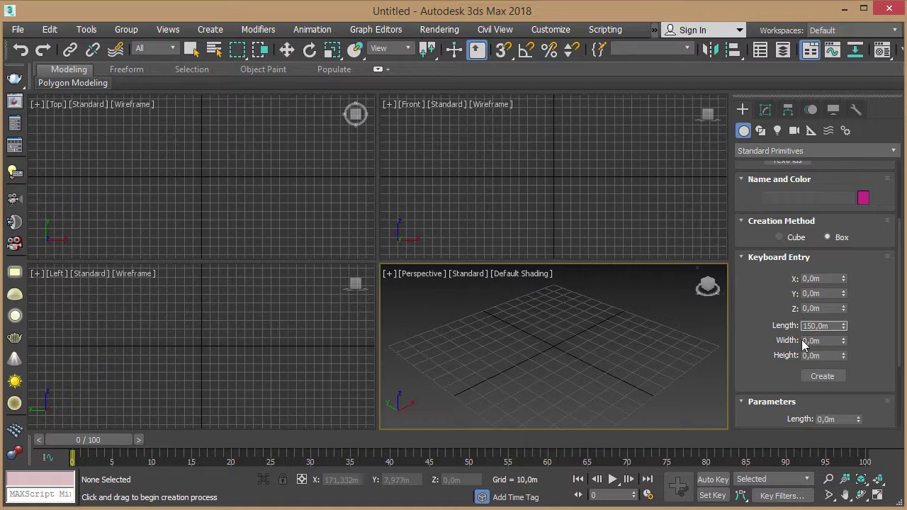
pyautogui.click(806, 340)
pyautogui.write('50')
pyautogui.press('Return')
pyautogui.click(806, 355)
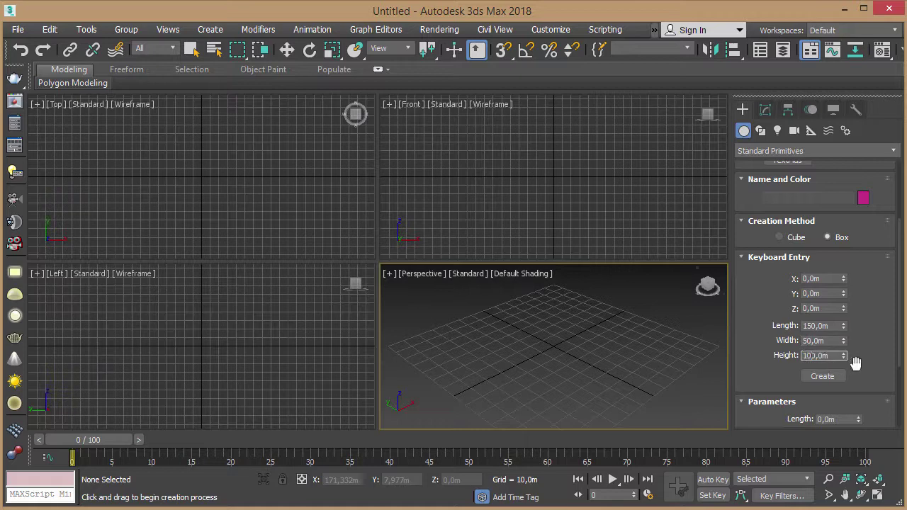
pyautogui.write('0')
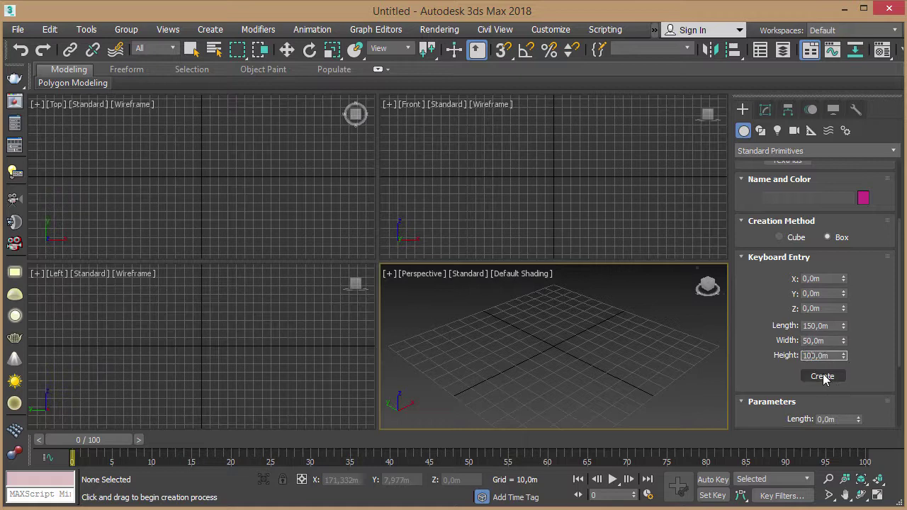
pyautogui.click(823, 377)
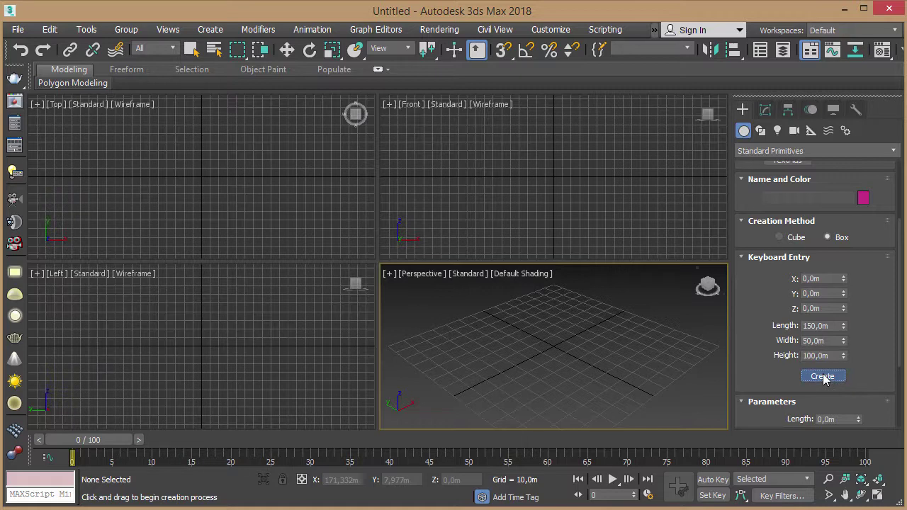
# Zoom extents on the box in the Perspective, Front, Top and Left viewports
pyautogui.moveTo(666, 342); pyautogui.dragTo(658, 343, button='middle')
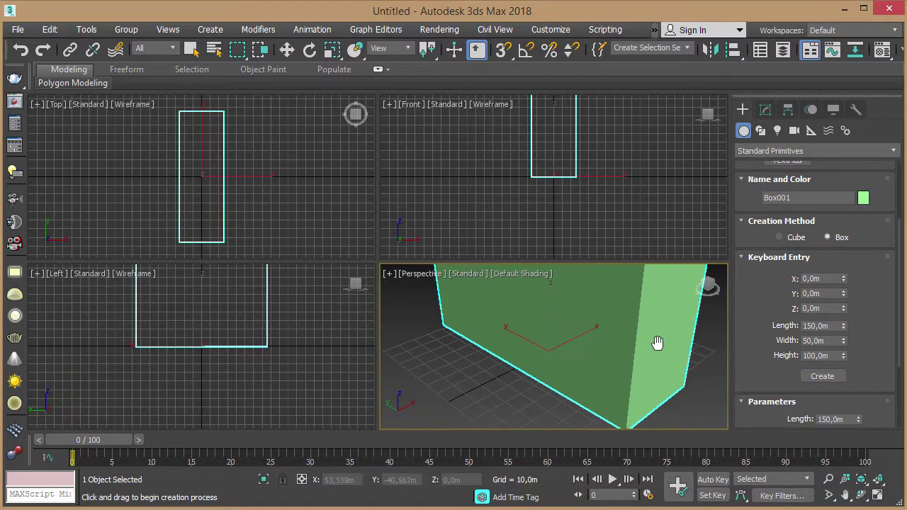
pyautogui.press('z')
pyautogui.click(653, 207)
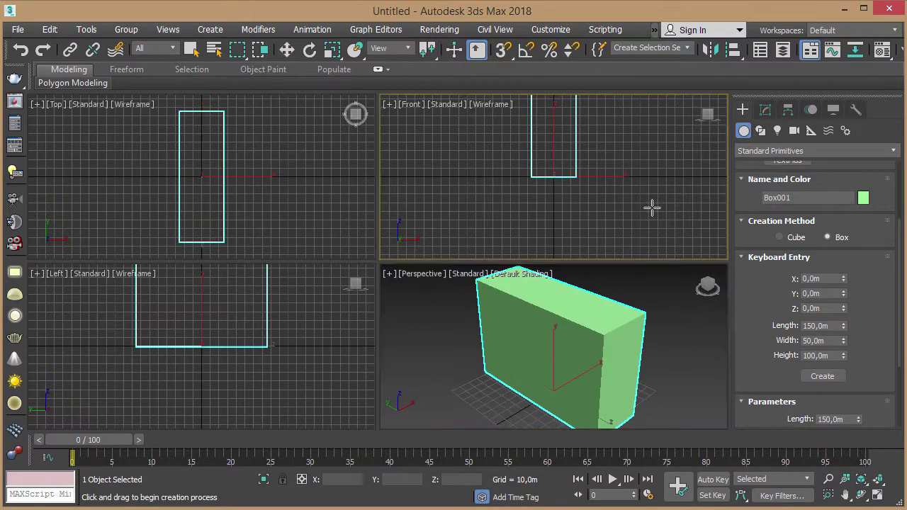
pyautogui.press('z')
pyautogui.click(327, 187)
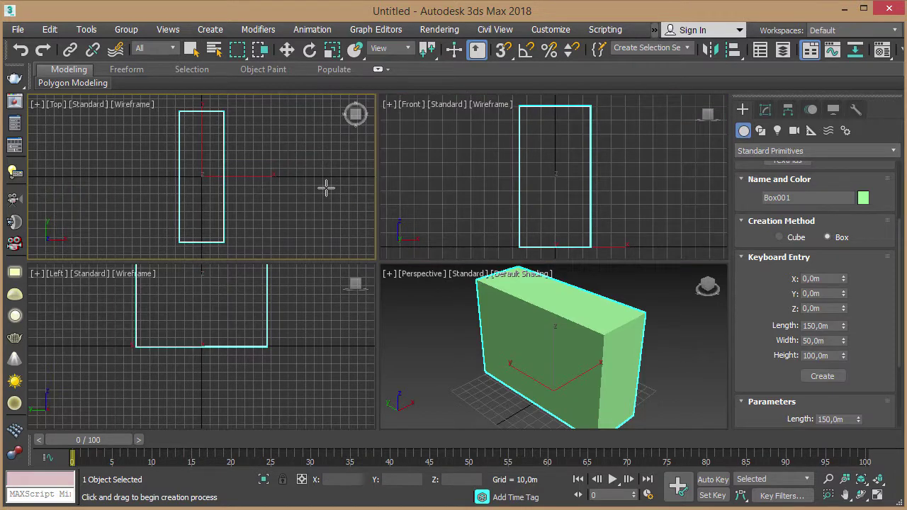
pyautogui.press('z')
pyautogui.click(342, 327)
pyautogui.press('z')
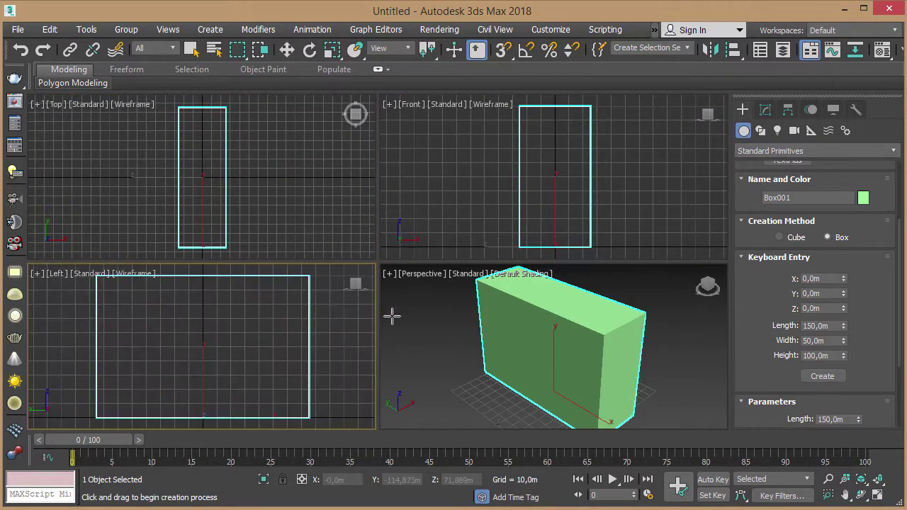
pyautogui.click(661, 301)
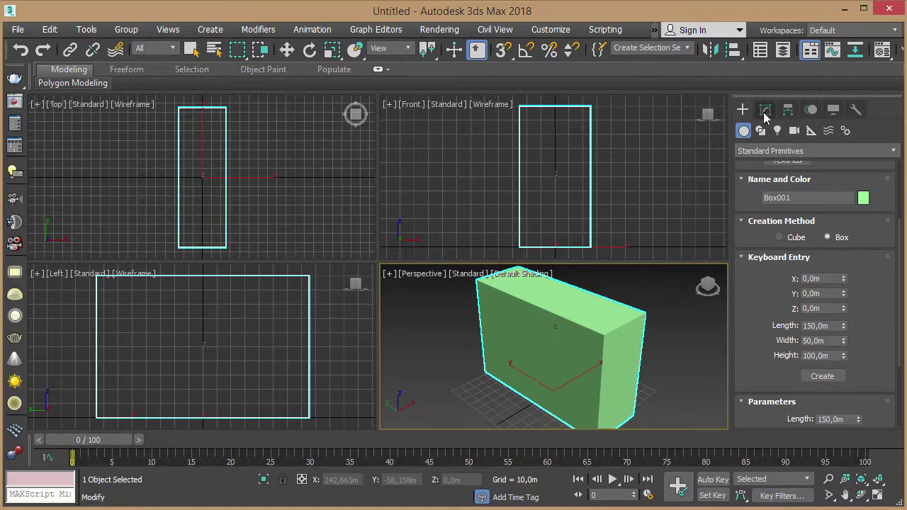
# Give Box001 11 length segments, 3 width segments and 7 height segments
pyautogui.click(765, 111)
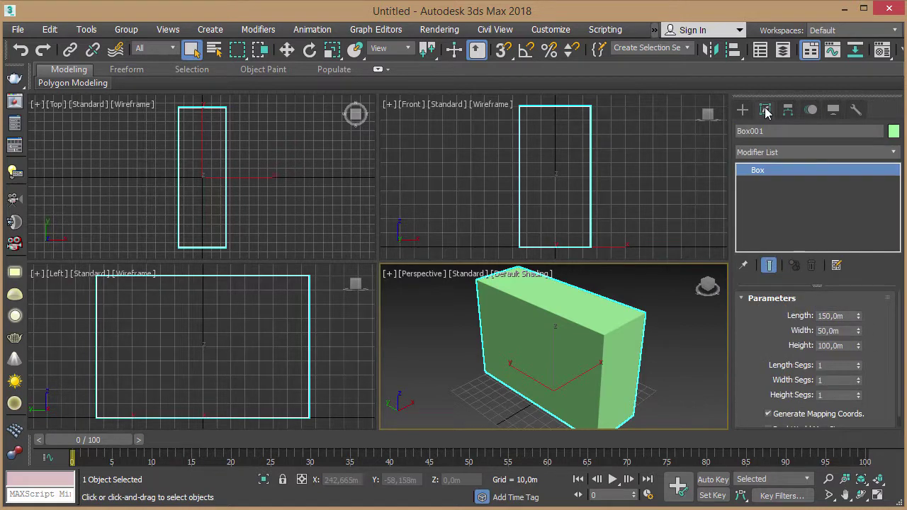
pyautogui.doubleClick(837, 365)
pyautogui.write('11')
pyautogui.press('Tab')
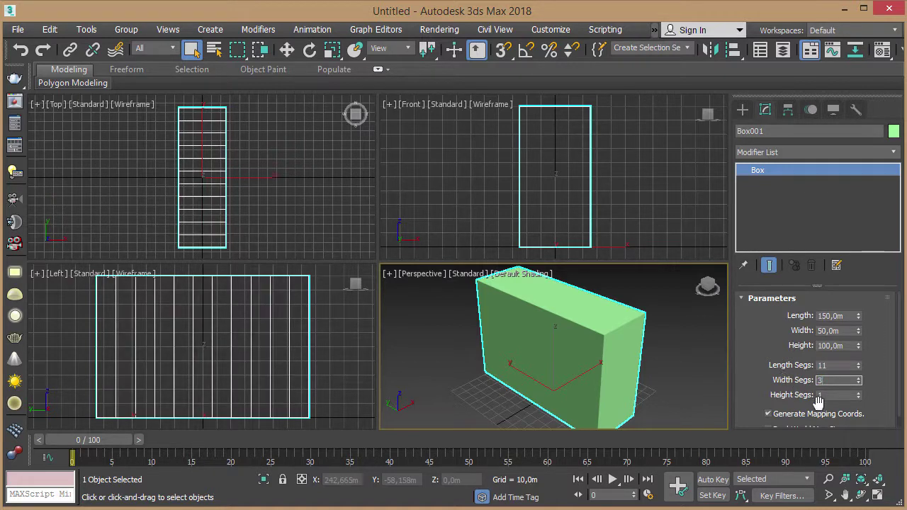
pyautogui.write('3')
pyautogui.press('Tab')
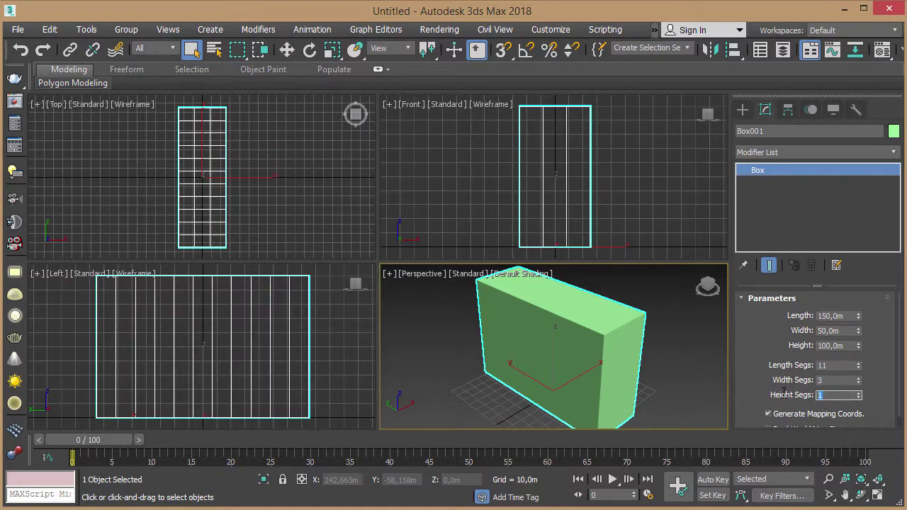
pyautogui.write('7')
pyautogui.press('Return')
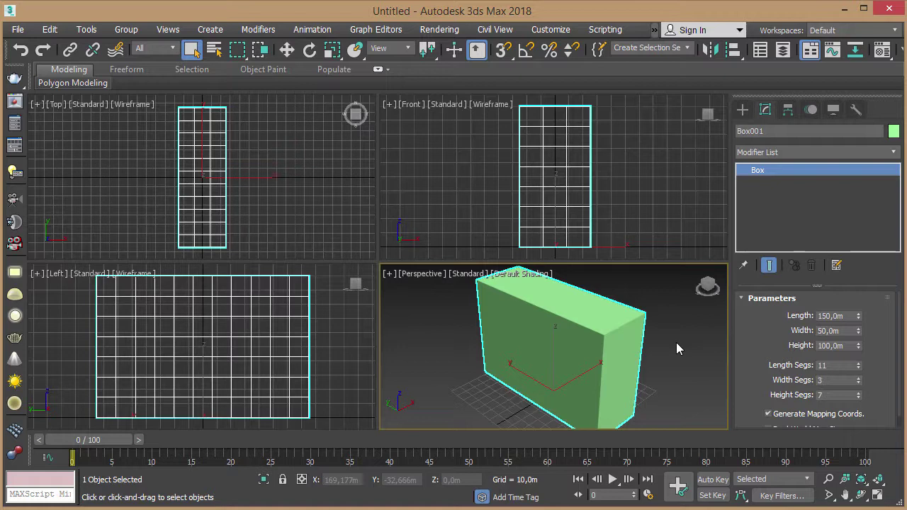
pyautogui.moveTo(677, 337); pyautogui.dragTo(673, 343, button='middle')
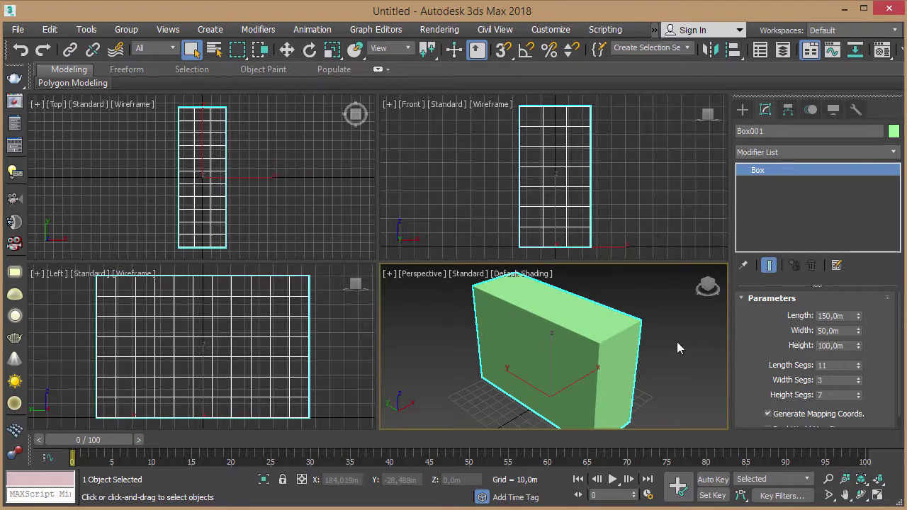
# Maximize the Perspective view, turn on Edged Faces, and convert Box001 to an Editable Poly
pyautogui.hotkey('alt', 'w')
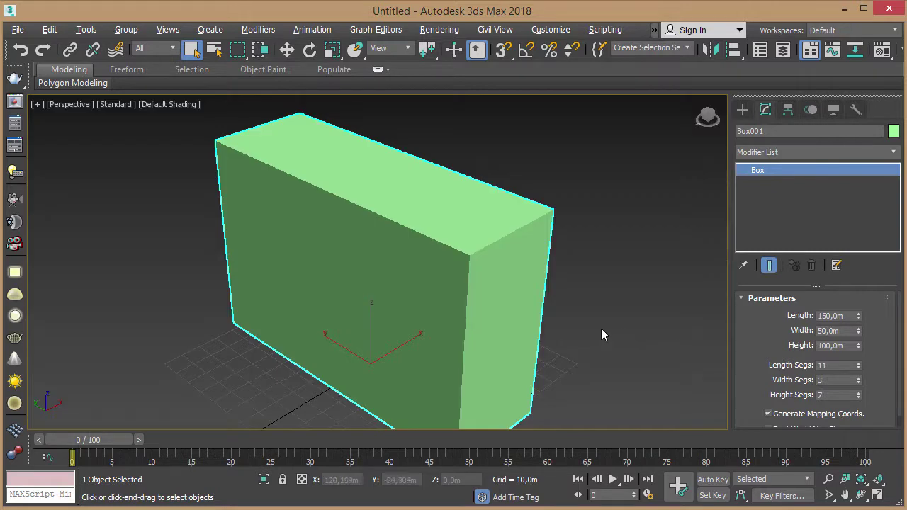
pyautogui.moveTo(593, 324)
pyautogui.mouseDown(button='middle')
pyautogui.moveTo(600, 317)
pyautogui.moveTo(565, 319)
pyautogui.mouseUp(button='middle')
pyautogui.scroll(-3, 602, 318)
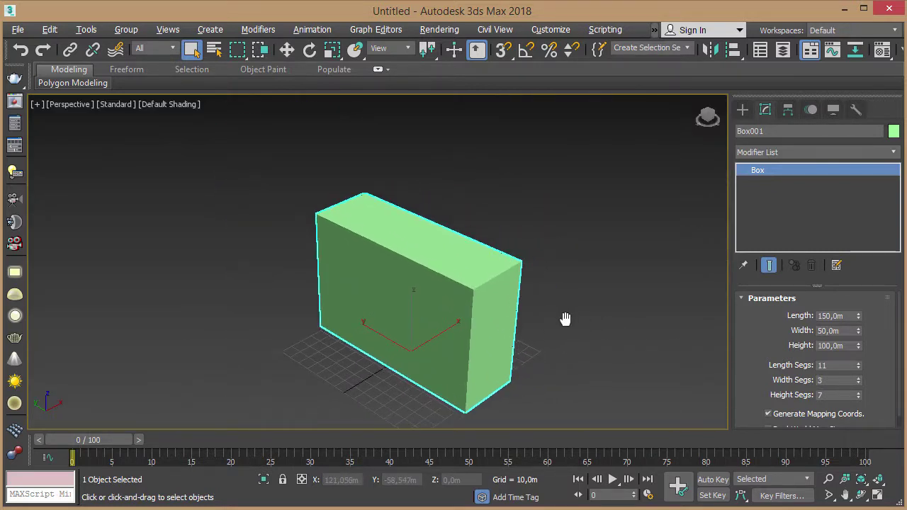
pyautogui.press('F4')
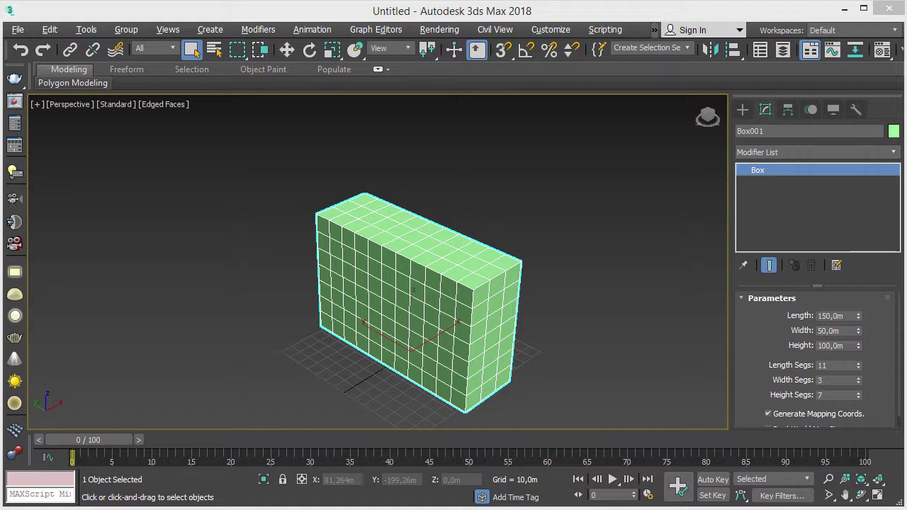
pyautogui.rightClick(458, 263)
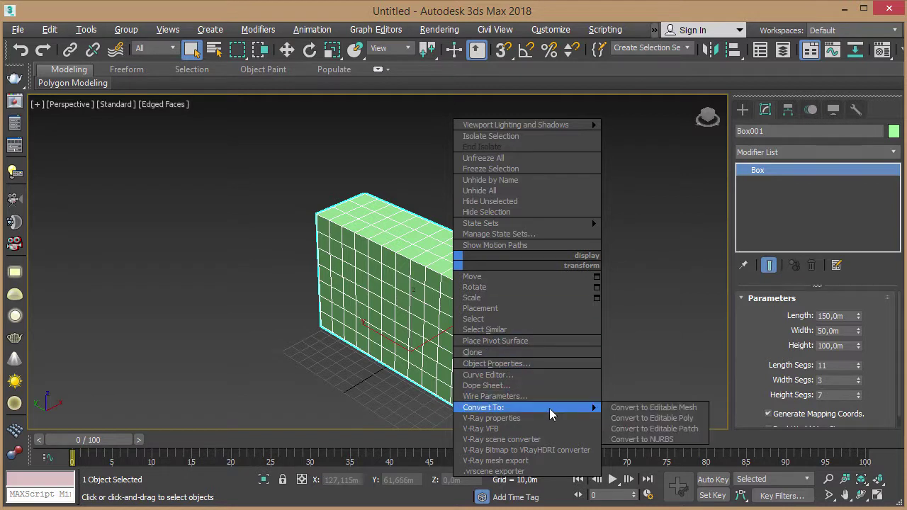
pyautogui.moveTo(496, 407)
pyautogui.click(647, 419)
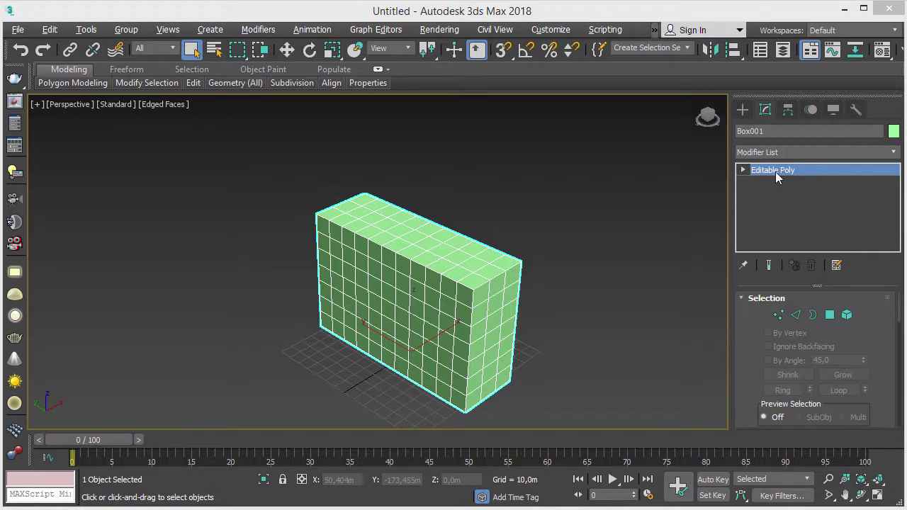
# Switch to Edge level and select a vertical edge loop on the box using Loop
pyautogui.press('1')
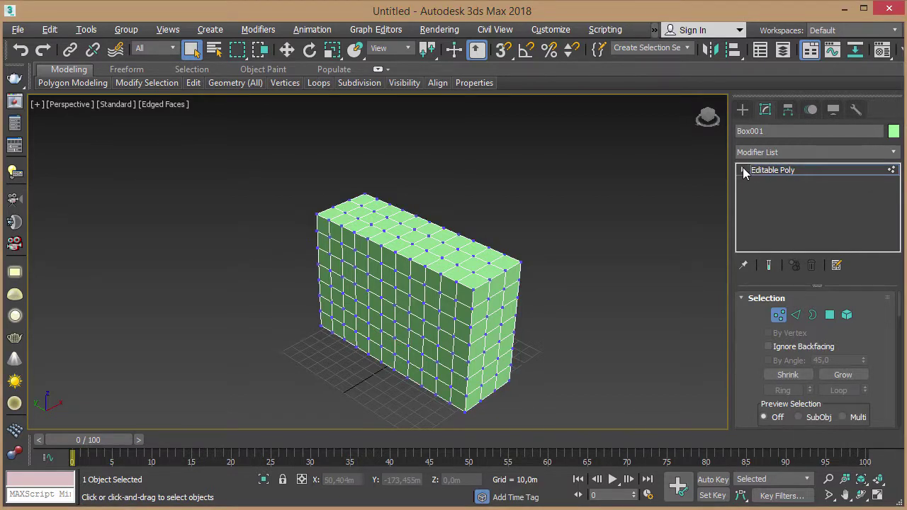
pyautogui.click(743, 170)
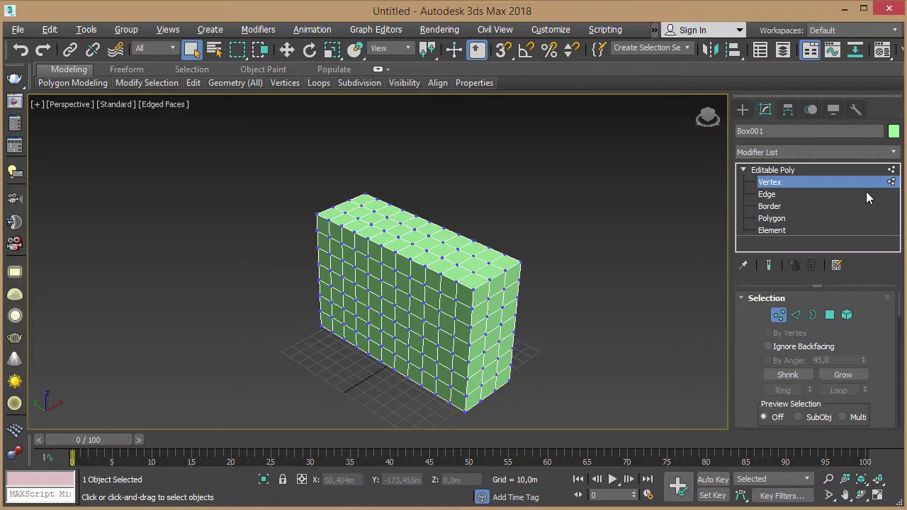
pyautogui.click(778, 197)
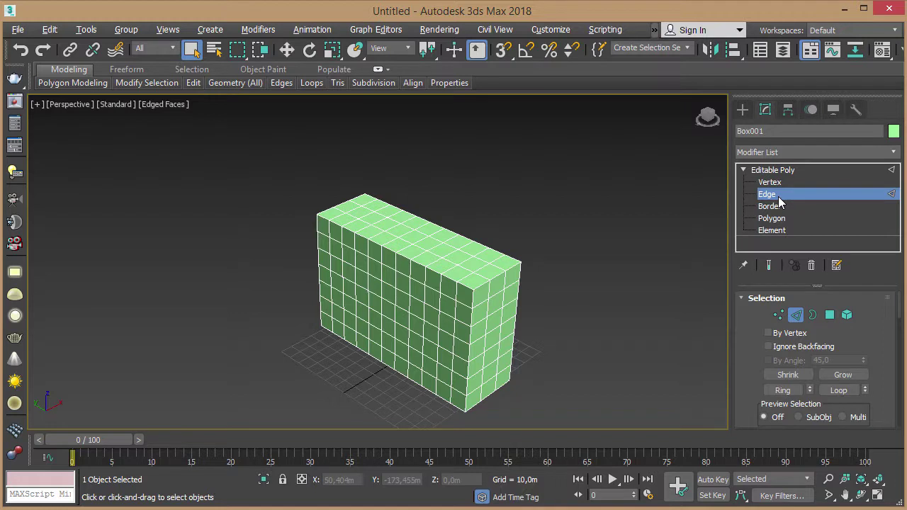
pyautogui.scroll(1, 566, 220)
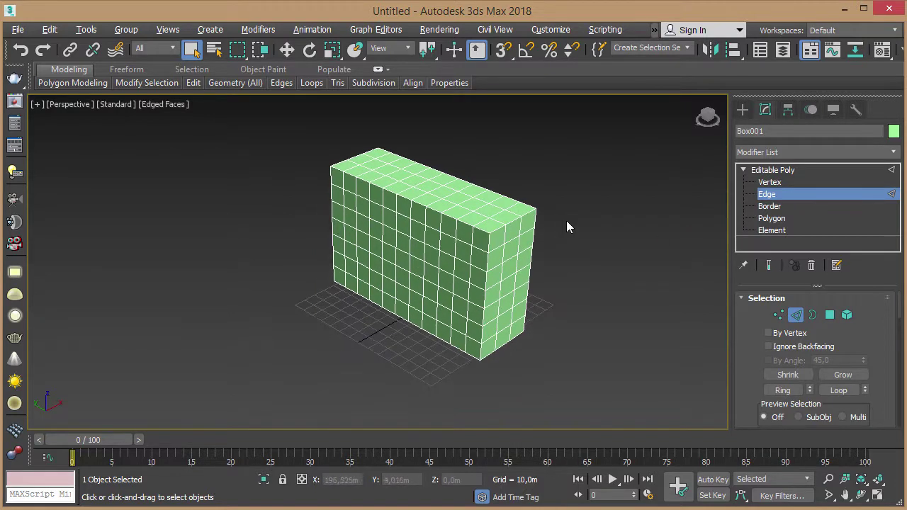
pyautogui.scroll(2, 540, 230)
pyautogui.scroll(3, 540, 230)
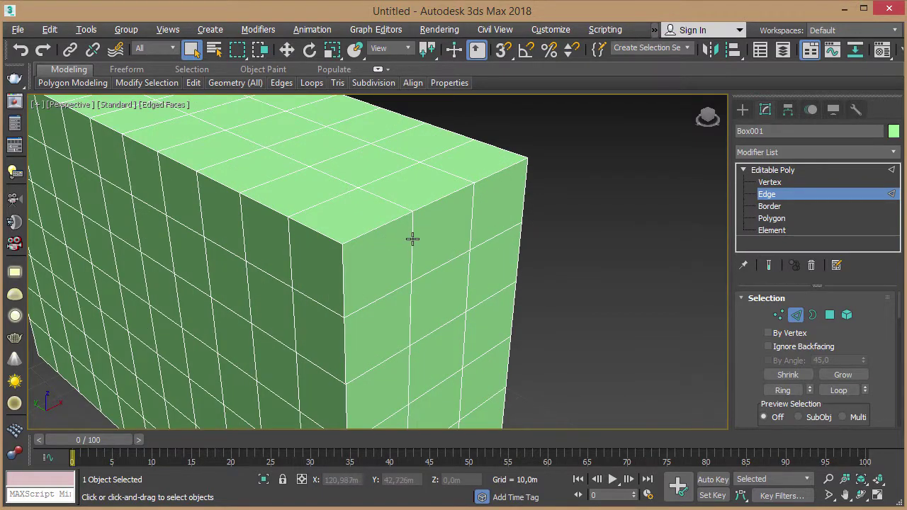
pyautogui.click(413, 239)
pyautogui.click(834, 392)
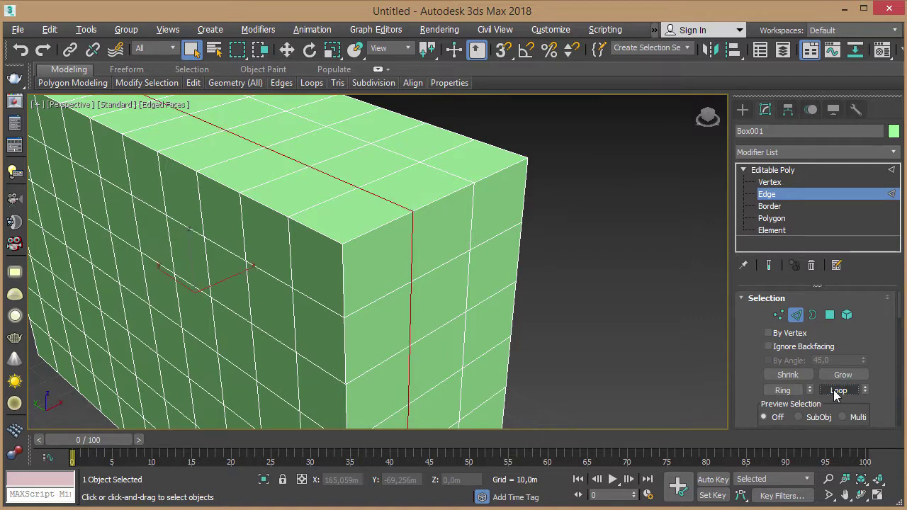
# Orbit to the box's end face and double-click to select its vertical edge loop
pyautogui.scroll(-3, 624, 316)
pyautogui.scroll(-2, 632, 305)
pyautogui.moveTo(631, 295); pyautogui.dragTo(560, 260, button='middle')
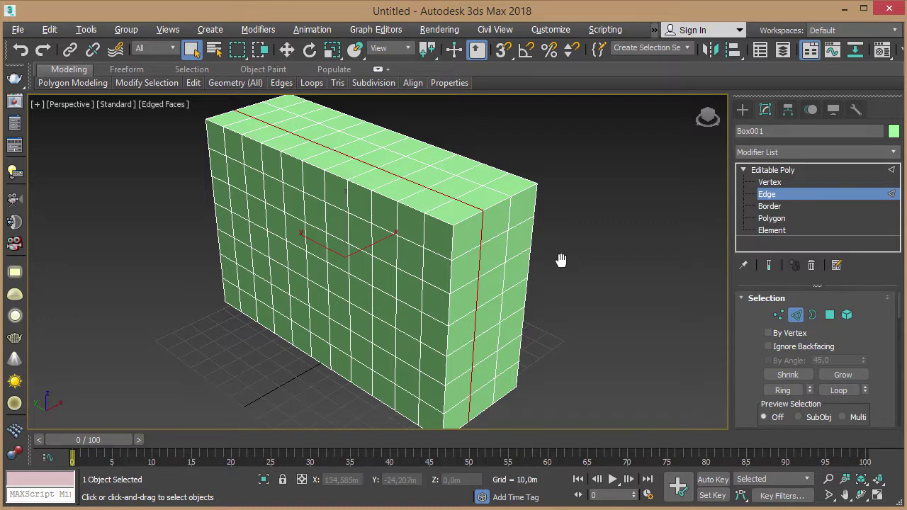
pyautogui.click(576, 249)
pyautogui.keyDown('alt'); pyautogui.moveTo(574, 249); pyautogui.dragTo(591, 279, button='middle'); pyautogui.keyUp('alt')
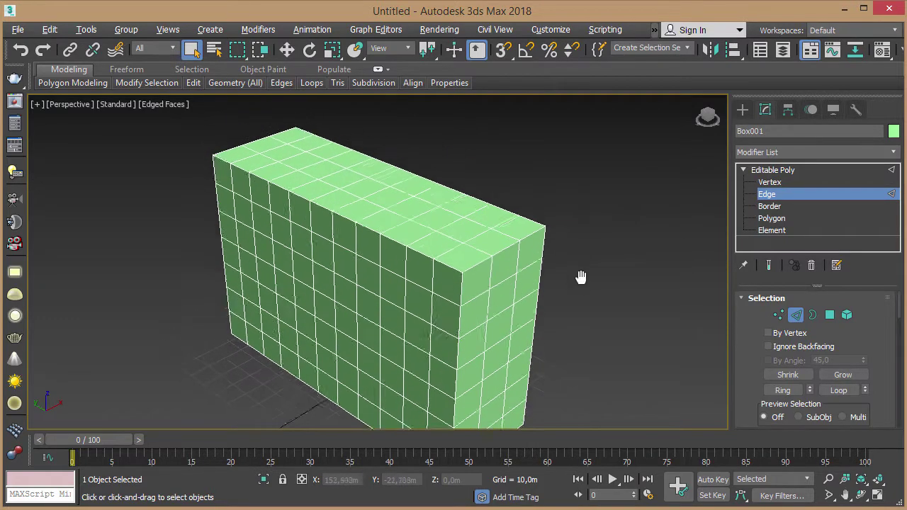
pyautogui.scroll(4, 577, 309)
pyautogui.keyDown('alt'); pyautogui.moveTo(577, 308); pyautogui.dragTo(569, 248, button='middle'); pyautogui.keyUp('alt')
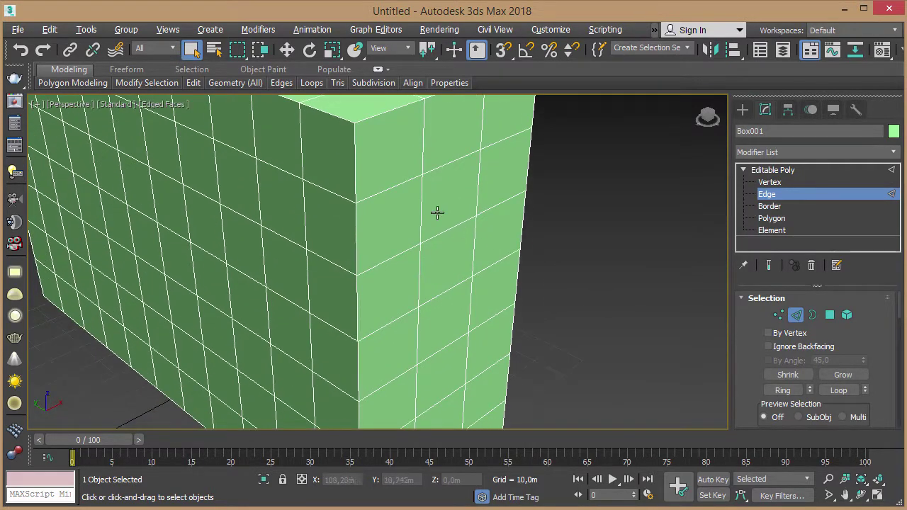
pyautogui.keyDown('alt'); pyautogui.middleClick(419, 272); pyautogui.keyUp('alt')
pyautogui.doubleClick(422, 195)
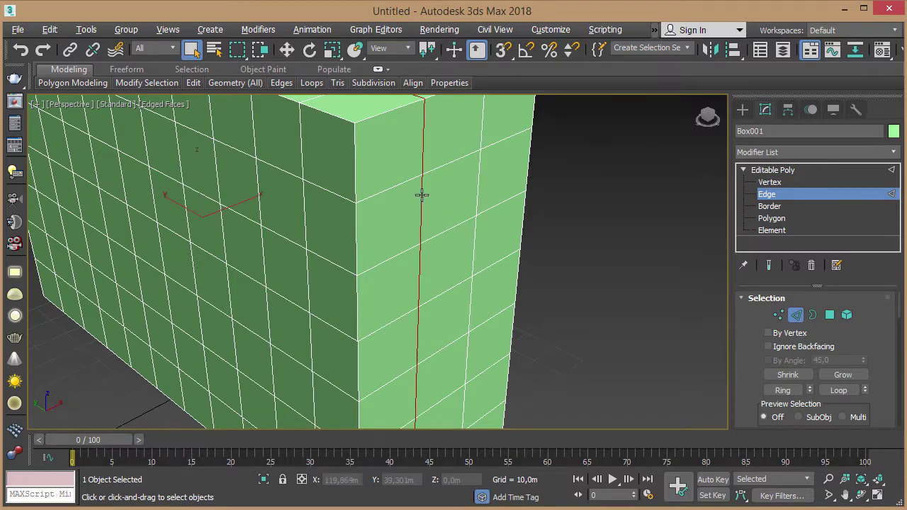
pyautogui.moveTo(598, 228); pyautogui.dragTo(592, 237, button='middle')
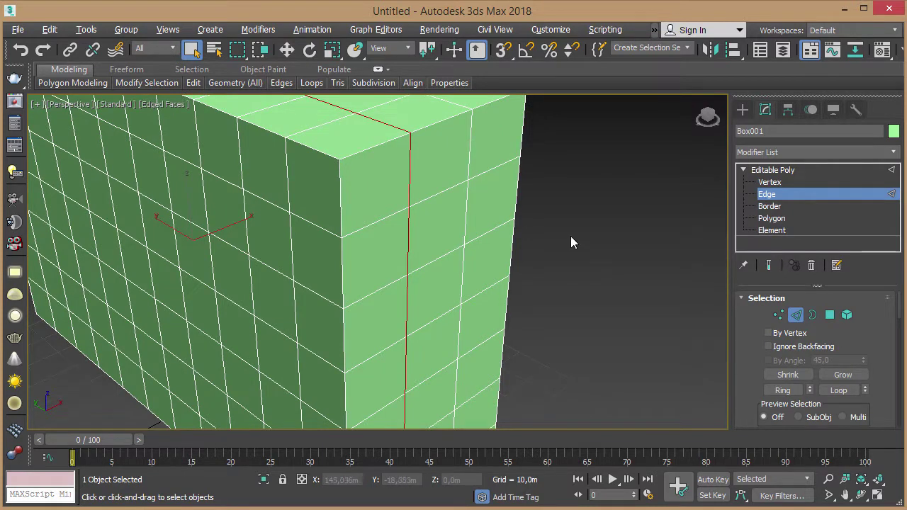
pyautogui.scroll(-5, 561, 241)
pyautogui.moveTo(561, 235); pyautogui.dragTo(540, 231, button='middle')
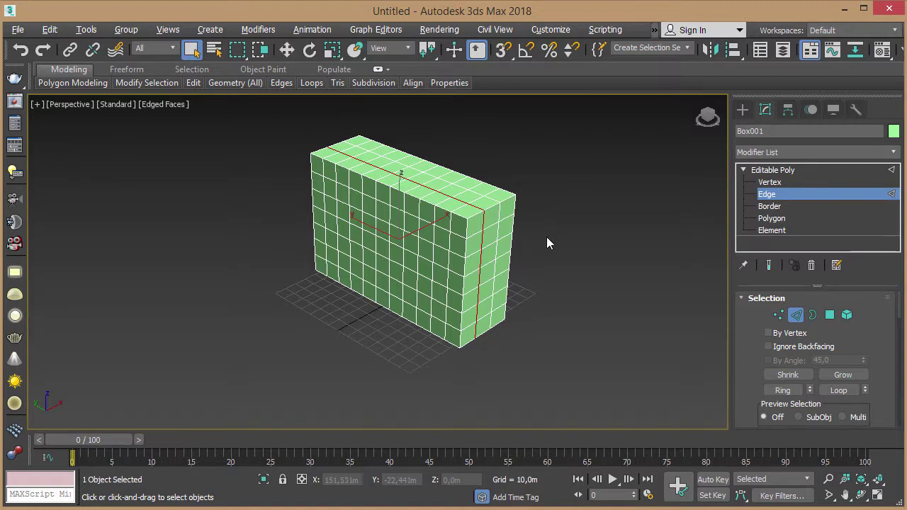
# Slide the selected edge loop and its neighbour sideways along X, then enter Polygon level
pyautogui.moveTo(551, 243); pyautogui.dragTo(560, 251, button='middle')
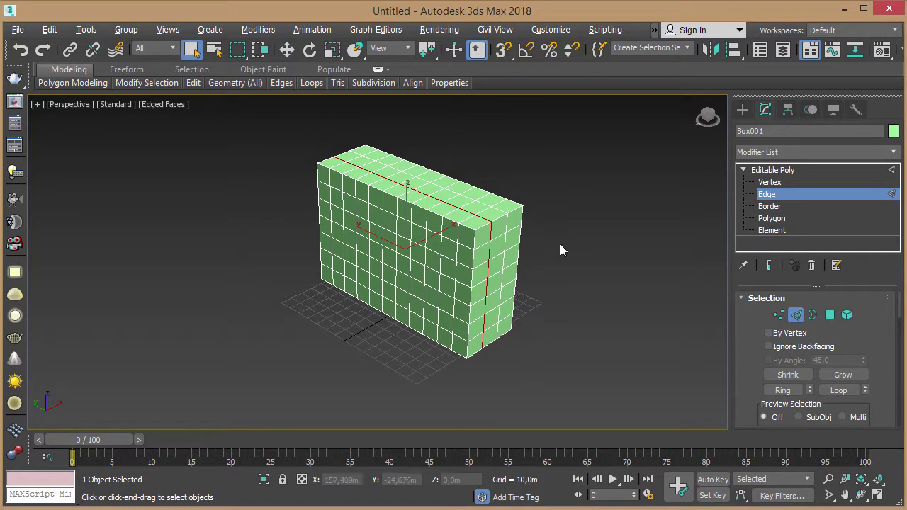
pyautogui.press('w')
pyautogui.scroll(3, 567, 259)
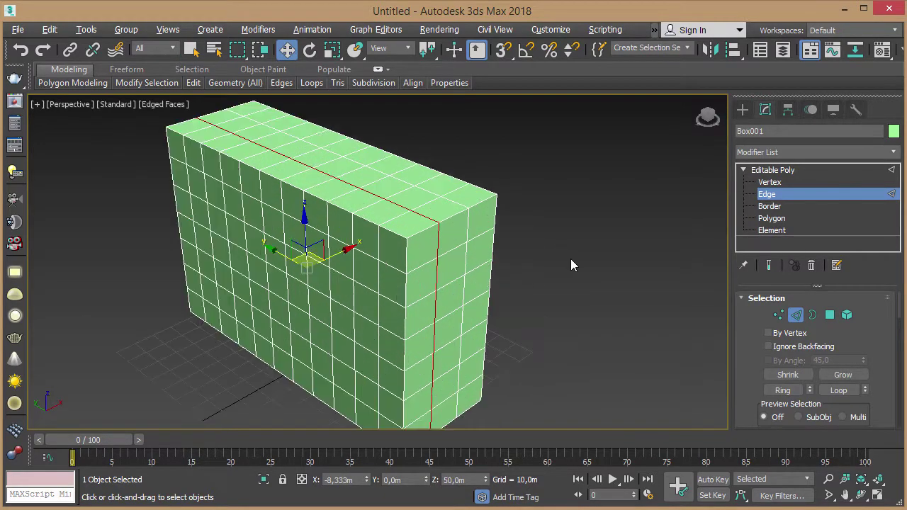
pyautogui.moveTo(560, 270); pyautogui.dragTo(575, 233, button='middle')
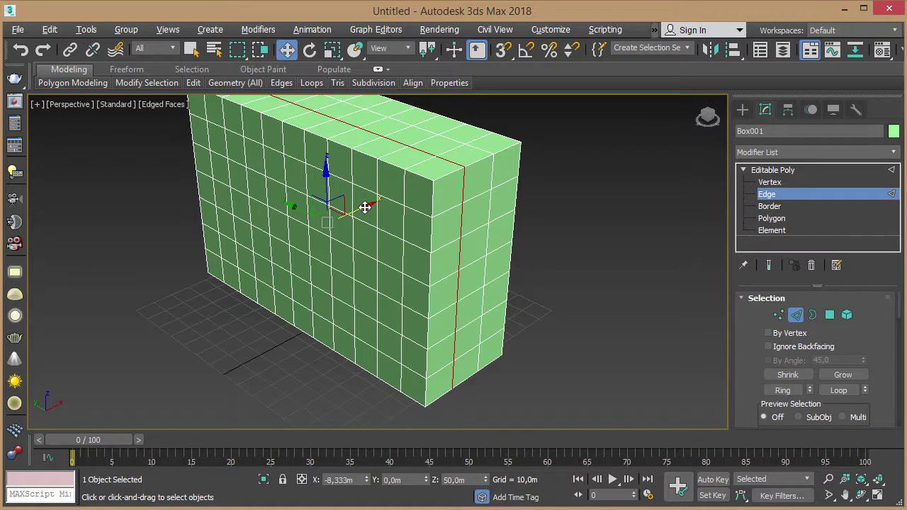
pyautogui.moveTo(364, 207); pyautogui.dragTo(355, 213)
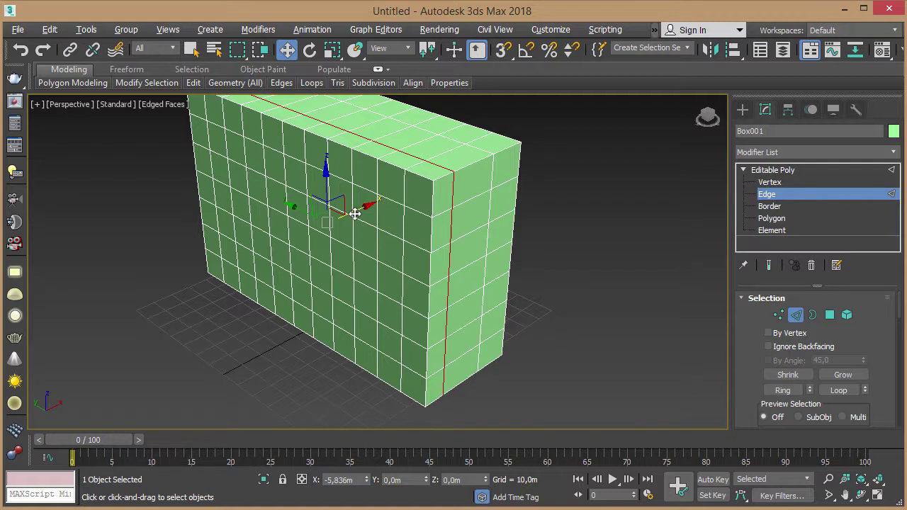
pyautogui.click(355, 214)
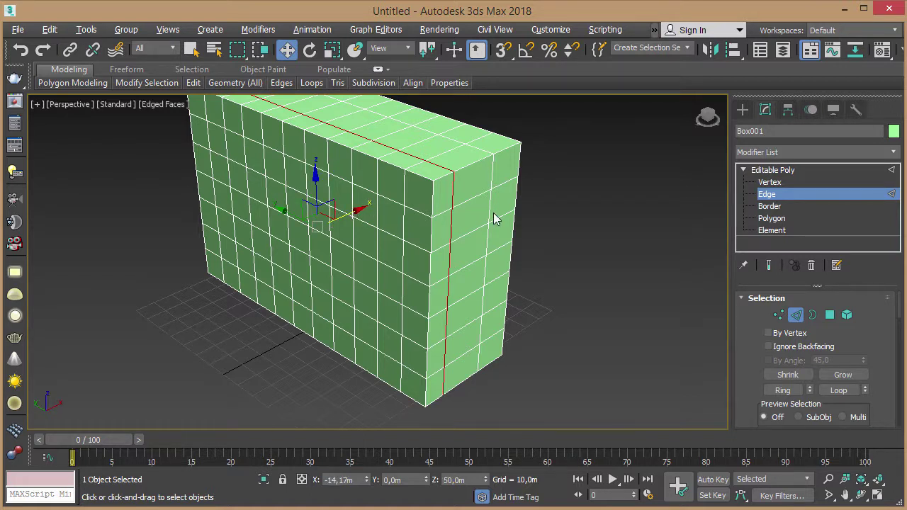
pyautogui.doubleClick(491, 202)
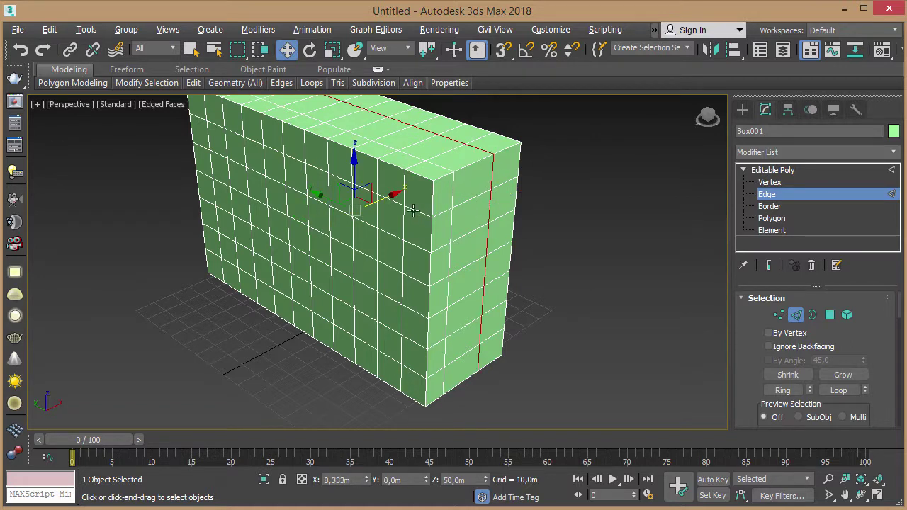
pyautogui.moveTo(392, 196); pyautogui.dragTo(402, 193)
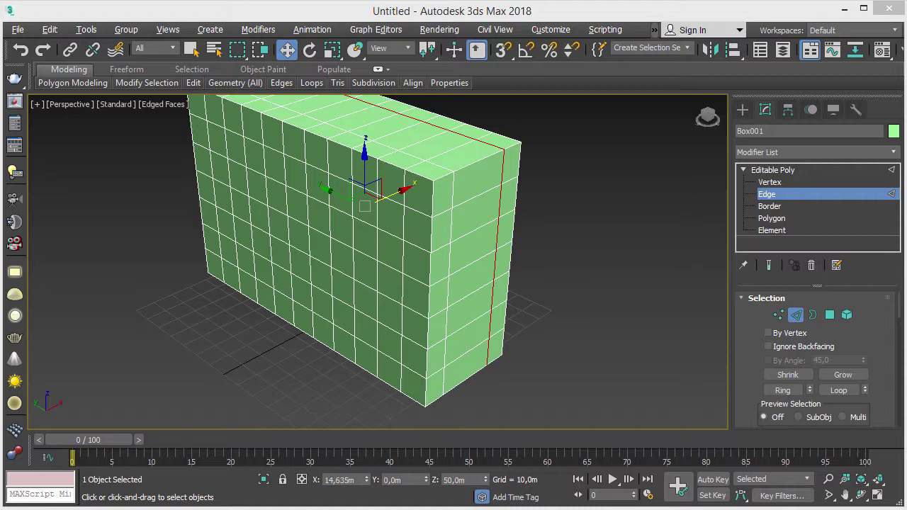
pyautogui.click(771, 219)
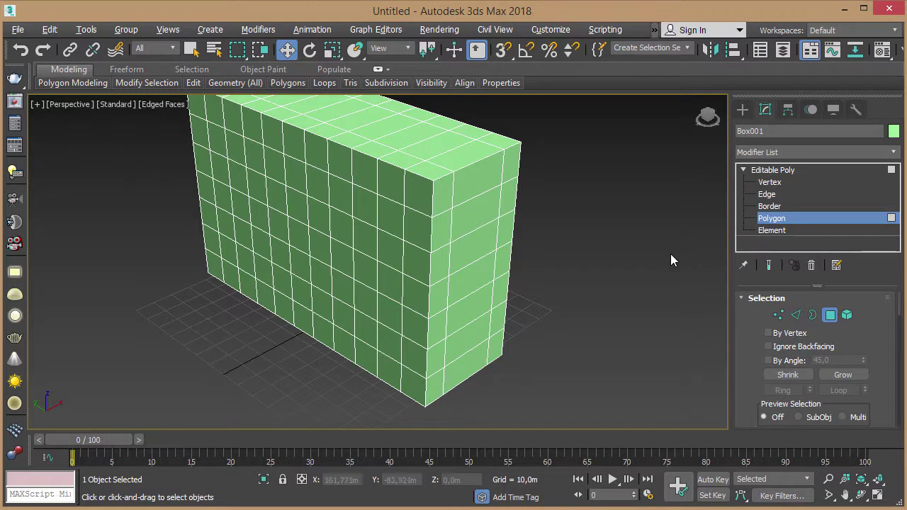
# Enable Ignore Backfacing and select the end-face and front-face window polygons
pyautogui.click(769, 347)
pyautogui.click(482, 211)
pyautogui.press('q')
pyautogui.keyDown('ctrl'); pyautogui.click(475, 280); pyautogui.keyUp('ctrl')
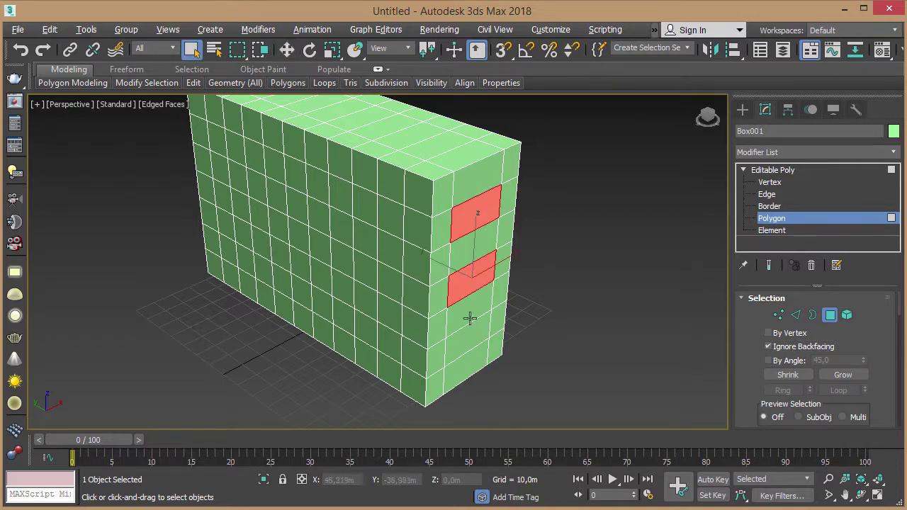
pyautogui.keyDown('ctrl'); pyautogui.click(468, 334); pyautogui.keyUp('ctrl')
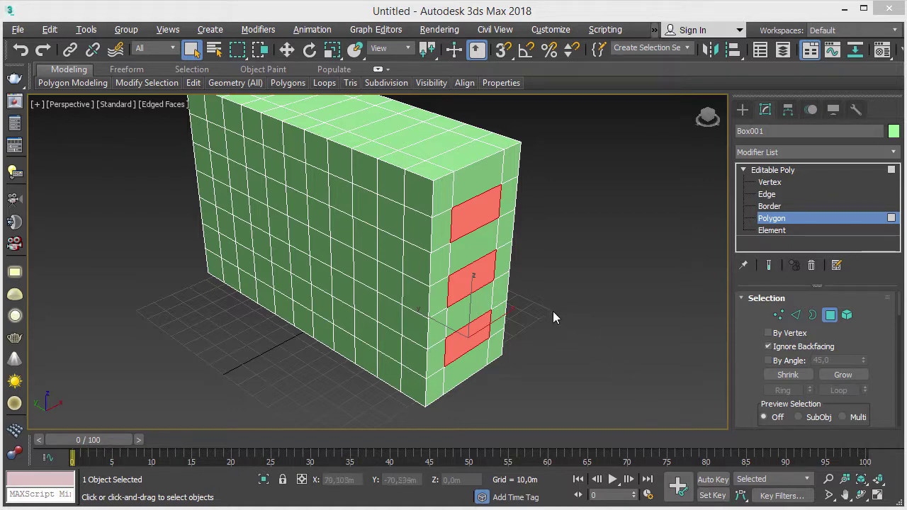
pyautogui.moveTo(553, 311); pyautogui.dragTo(563, 314, button='middle')
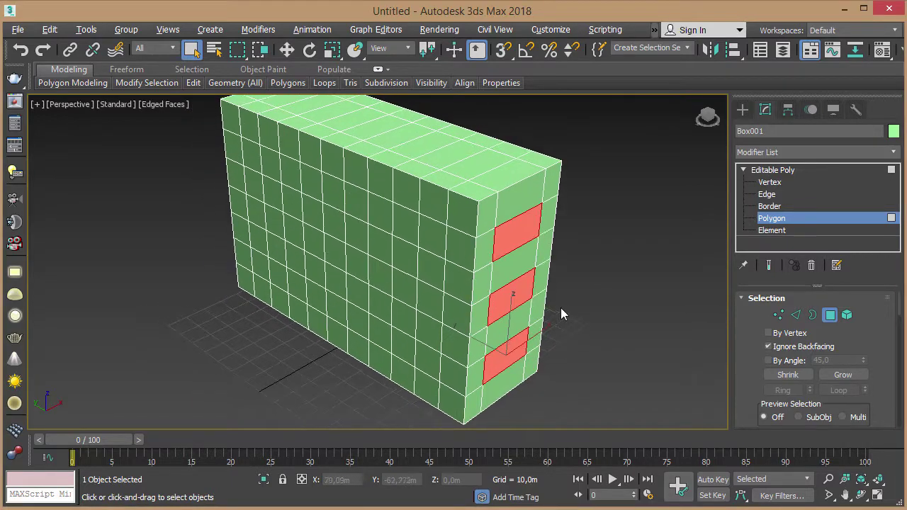
pyautogui.keyDown('ctrl'); pyautogui.click(434, 239); pyautogui.keyUp('ctrl')
pyautogui.keyDown('ctrl'); pyautogui.click(430, 300); pyautogui.keyUp('ctrl')
pyautogui.keyDown('ctrl'); pyautogui.click(428, 360); pyautogui.keyUp('ctrl')
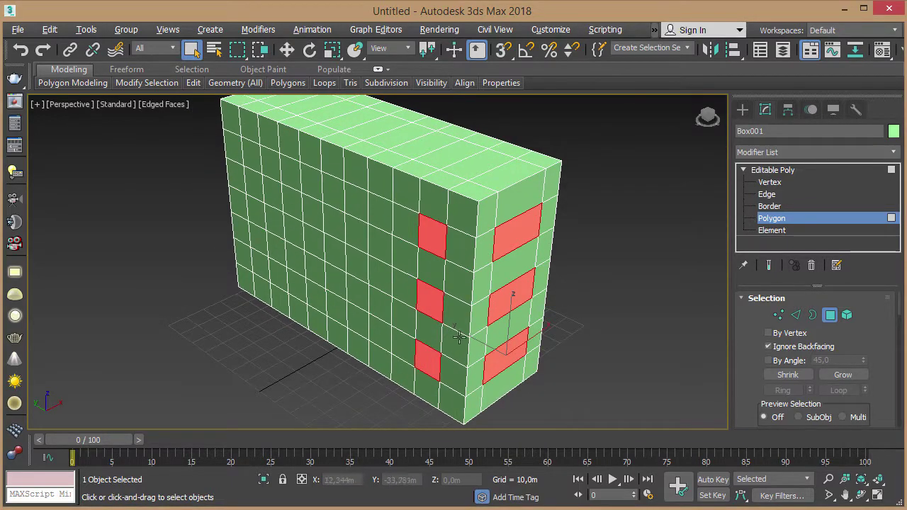
pyautogui.keyDown('ctrl'); pyautogui.click(251, 154); pyautogui.keyUp('ctrl')
pyautogui.keyDown('ctrl'); pyautogui.click(256, 210); pyautogui.keyUp('ctrl')
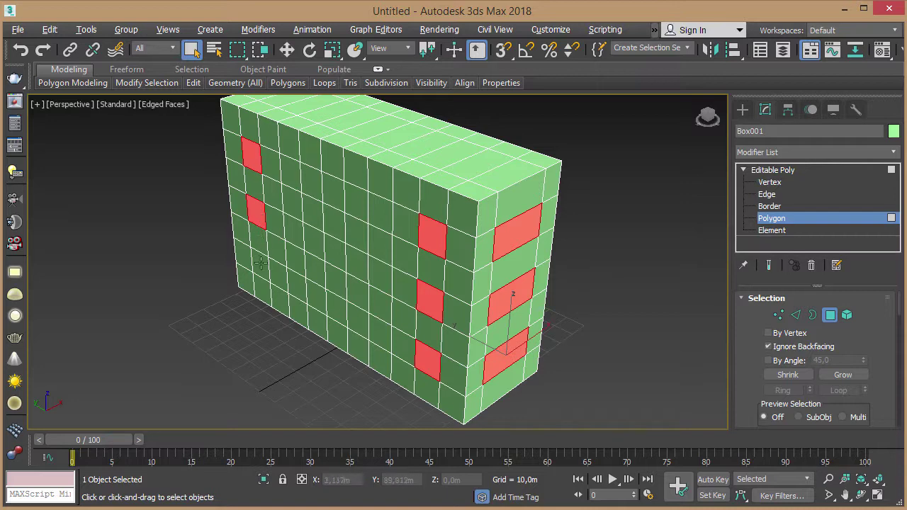
# Add the long side's left and right window columns and the other end's polygons, totalling 18
pyautogui.moveTo(553, 263)
pyautogui.keyDown('alt'); pyautogui.mouseDown(button='middle')
pyautogui.moveTo(486, 257)
pyautogui.moveTo(430, 225)
pyautogui.mouseUp(button='middle'); pyautogui.keyUp('alt')
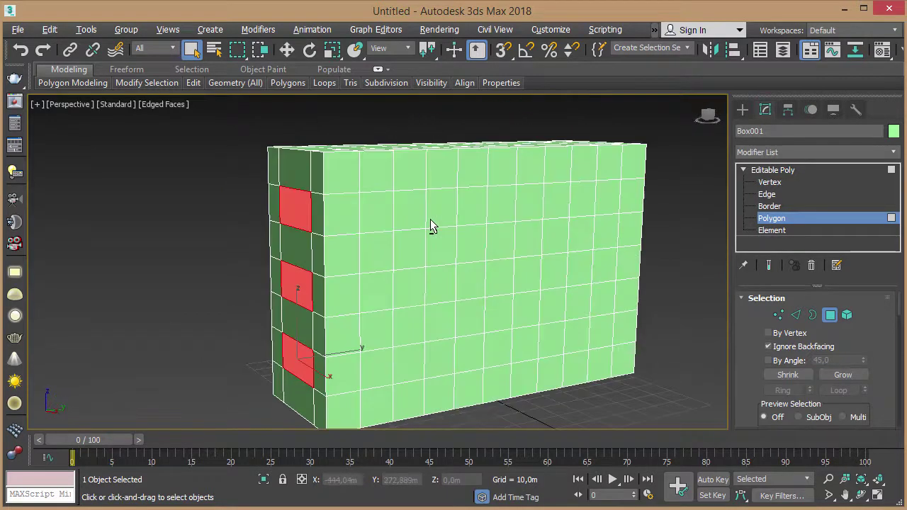
pyautogui.keyDown('ctrl'); pyautogui.click(383, 221); pyautogui.keyUp('ctrl')
pyautogui.keyDown('ctrl'); pyautogui.click(376, 287); pyautogui.keyUp('ctrl')
pyautogui.keyDown('ctrl'); pyautogui.click(378, 363); pyautogui.keyUp('ctrl')
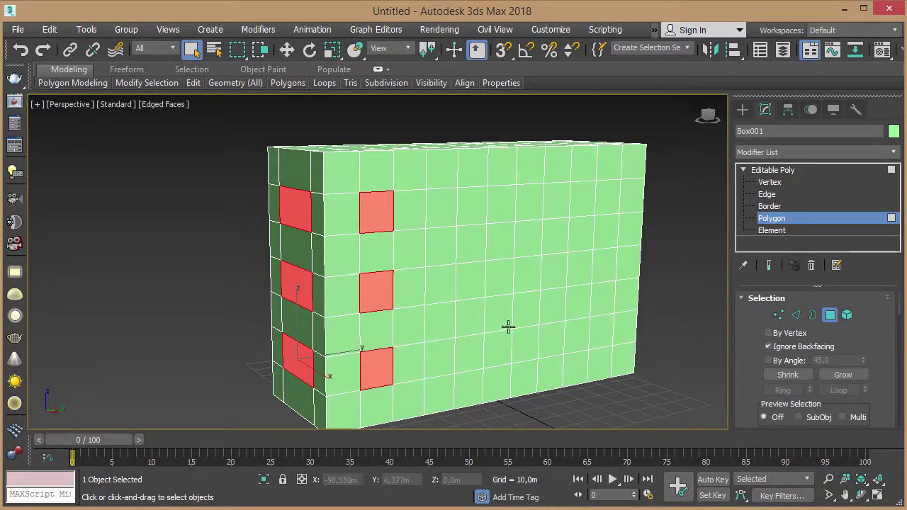
pyautogui.keyDown('ctrl'); pyautogui.click(609, 203); pyautogui.keyUp('ctrl')
pyautogui.keyDown('ctrl'); pyautogui.click(601, 262); pyautogui.keyUp('ctrl')
pyautogui.keyDown('ctrl'); pyautogui.click(602, 326); pyautogui.keyUp('ctrl')
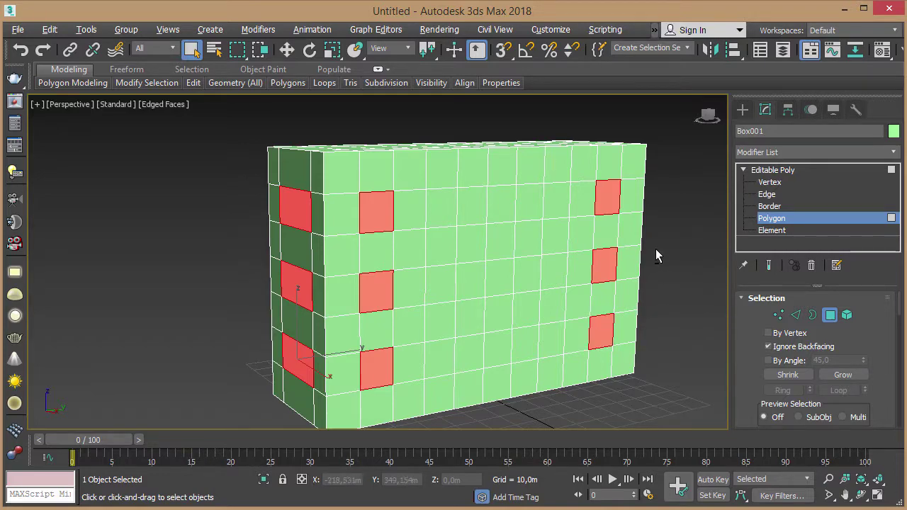
pyautogui.moveTo(656, 256)
pyautogui.keyDown('alt'); pyautogui.mouseDown(button='middle')
pyautogui.moveTo(539, 253)
pyautogui.moveTo(575, 223)
pyautogui.mouseUp(button='middle'); pyautogui.keyUp('alt')
pyautogui.keyDown('ctrl'); pyautogui.click(575, 221); pyautogui.keyUp('ctrl')
pyautogui.keyDown('ctrl'); pyautogui.click(581, 297); pyautogui.keyUp('ctrl')
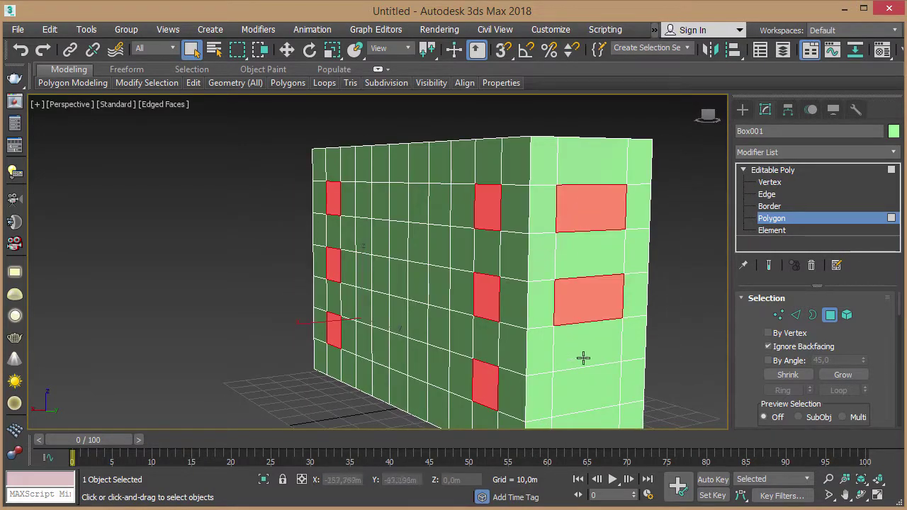
pyautogui.keyDown('ctrl'); pyautogui.click(586, 387); pyautogui.keyUp('ctrl')
pyautogui.moveTo(586, 387)
pyautogui.keyDown('alt'); pyautogui.mouseDown(button='middle')
pyautogui.moveTo(623, 281)
pyautogui.moveTo(512, 281)
pyautogui.moveTo(576, 295)
pyautogui.moveTo(700, 269)
pyautogui.moveTo(734, 293)
pyautogui.mouseUp(button='middle'); pyautogui.keyUp('alt')
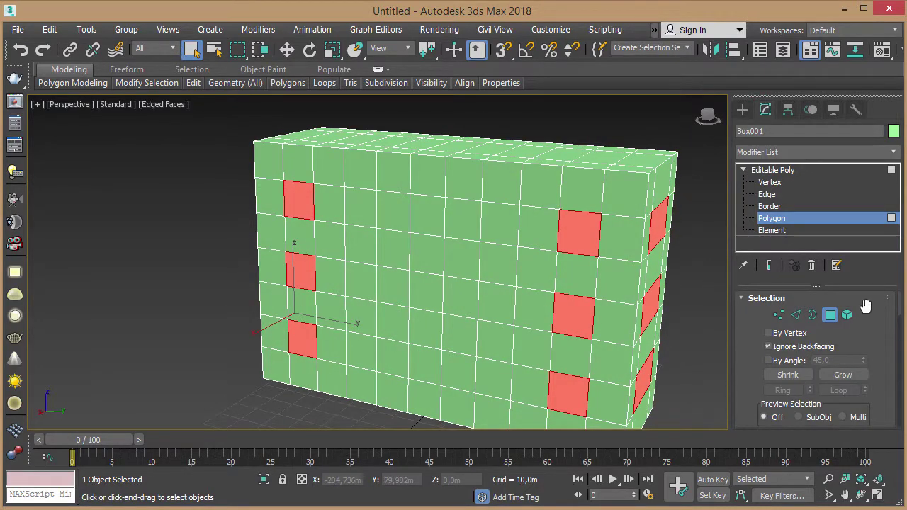
pyautogui.moveTo(866, 305); pyautogui.dragTo(862, 238)
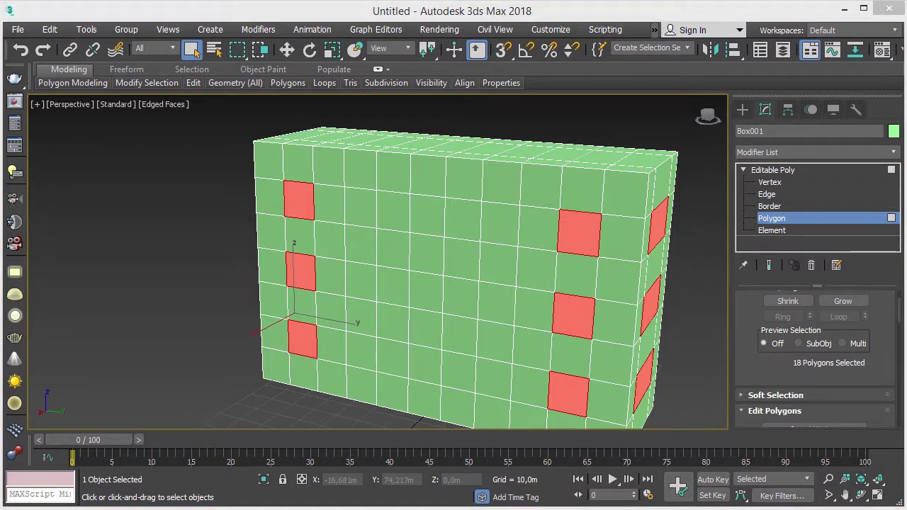
# Extrude the 18 selected window polygons with Height -1m to recess them
pyautogui.moveTo(784, 353); pyautogui.dragTo(879, 383)
pyautogui.moveTo(878, 336); pyautogui.dragTo(890, 211)
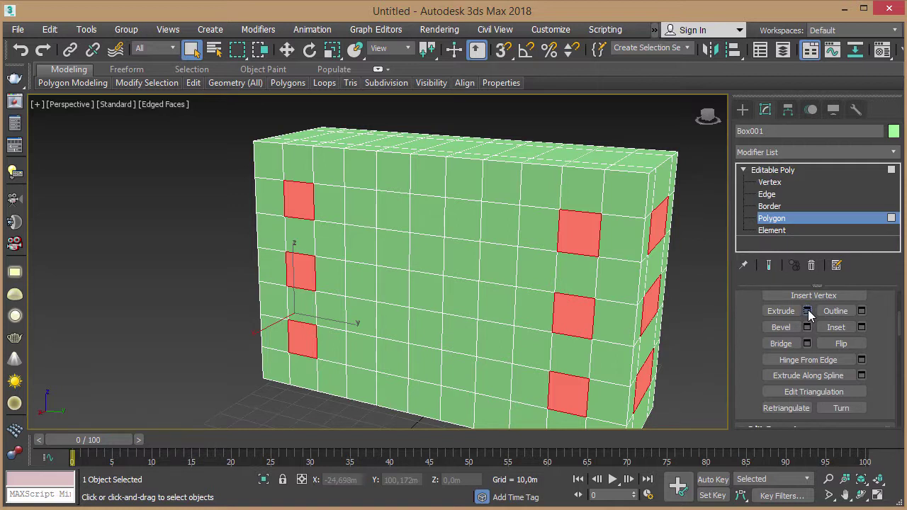
pyautogui.click(808, 310)
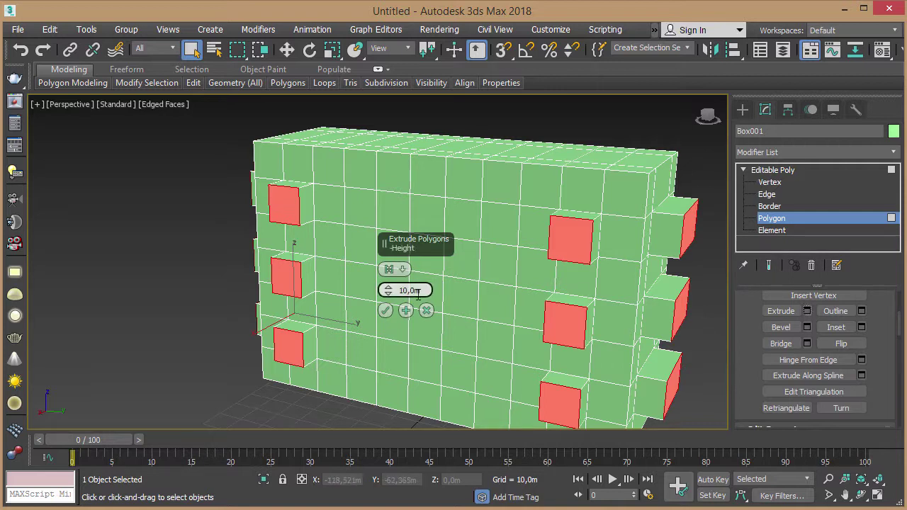
pyautogui.moveTo(388, 291); pyautogui.dragTo(391, 339)
pyautogui.moveTo(392, 340); pyautogui.dragTo(393, 341)
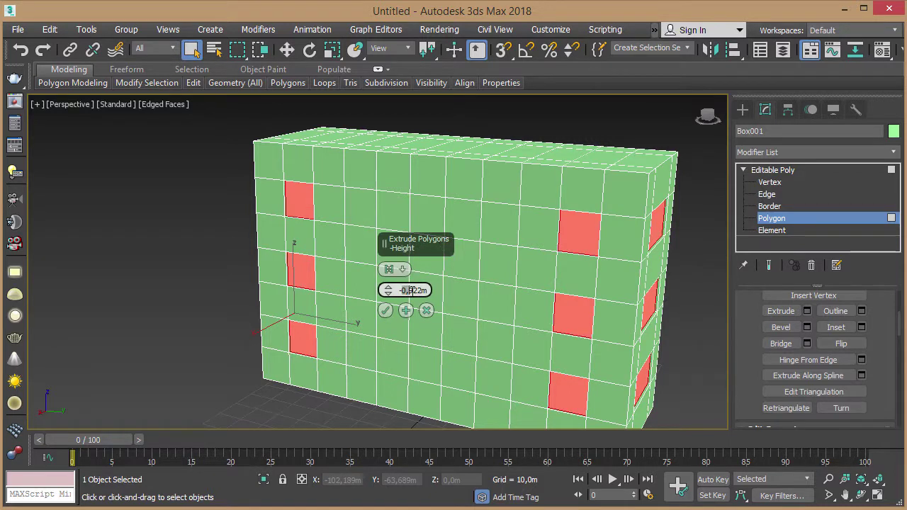
pyautogui.write('-1m')
pyautogui.press('Return')
pyautogui.click(388, 312)
# Zoom in and frame the red window polygon in the Perspective viewport
pyautogui.moveTo(614, 253); pyautogui.dragTo(514, 265, button='middle')
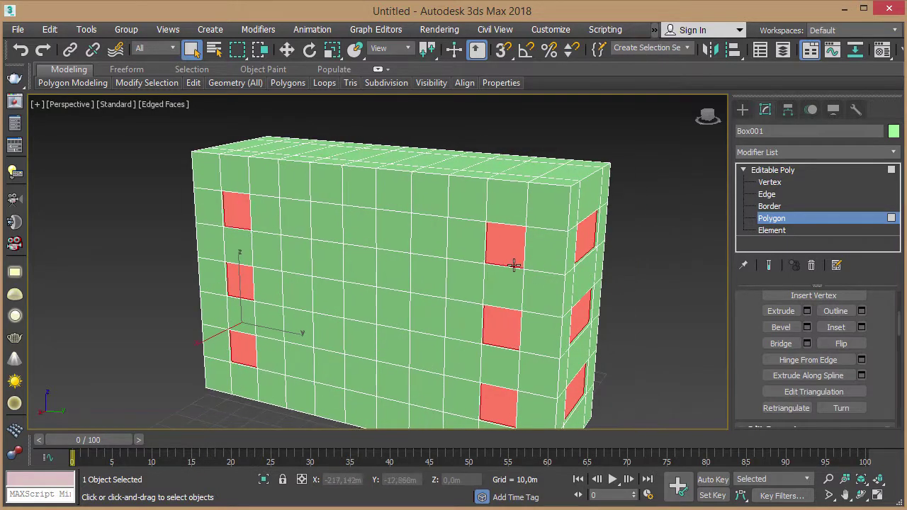
pyautogui.scroll(1, 514, 265)
pyautogui.scroll(1, 542, 235)
pyautogui.scroll(1, 537, 236)
pyautogui.scroll(1, 464, 272)
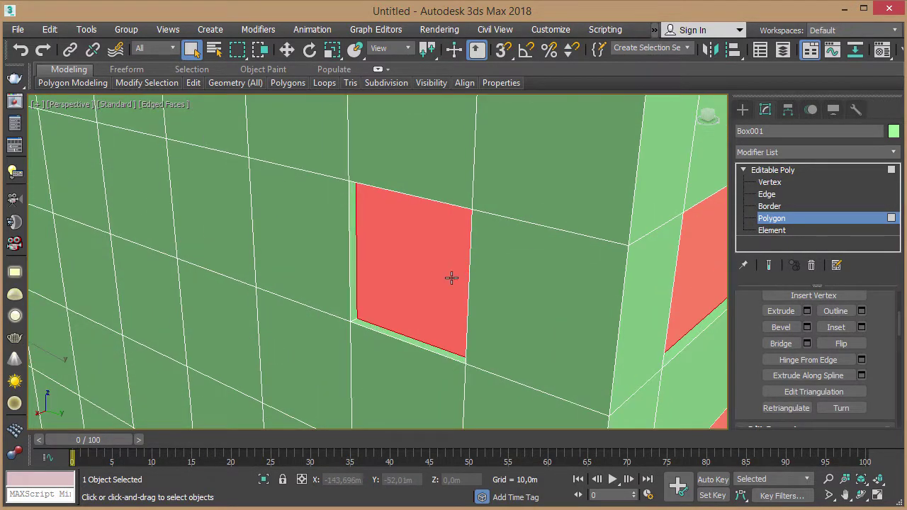
pyautogui.scroll(1, 451, 278)
pyautogui.moveTo(449, 278); pyautogui.dragTo(470, 265, button='middle')
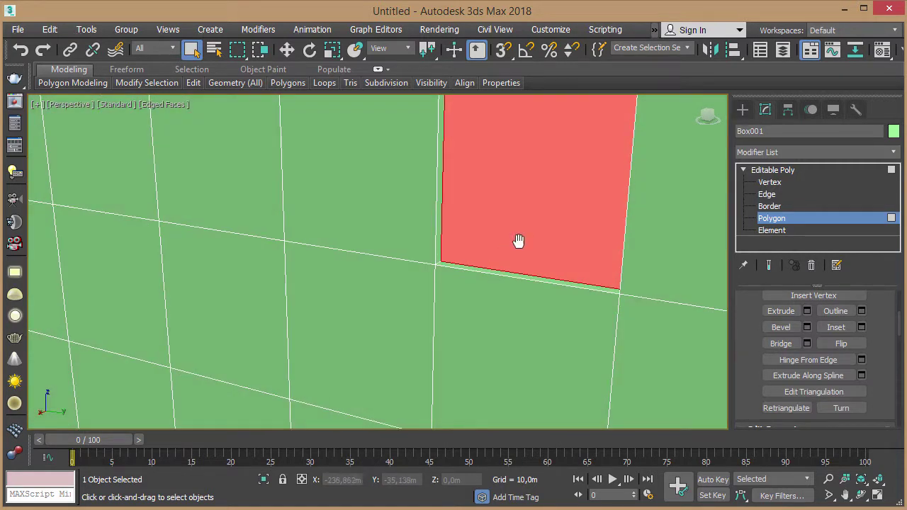
pyautogui.moveTo(519, 241); pyautogui.dragTo(504, 248, button='middle')
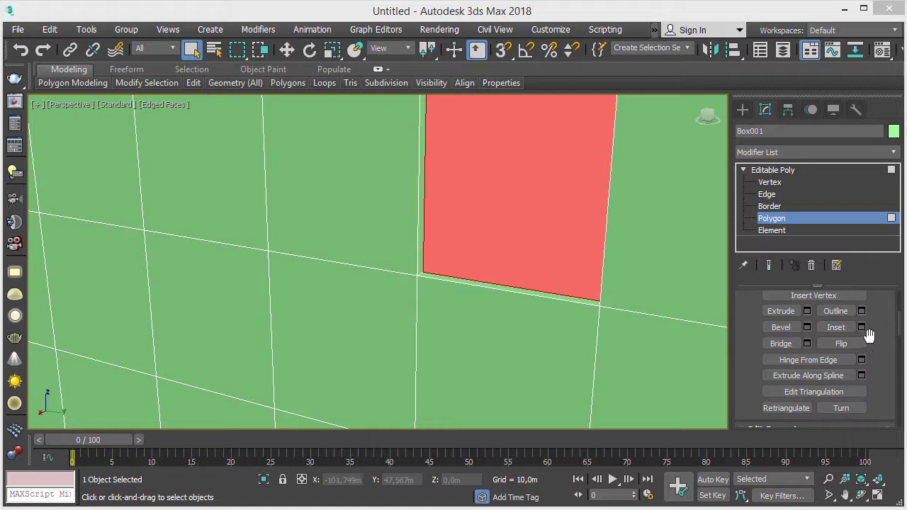
# Open Detach for the selected window polygons, with Object001 proposed as the name
pyautogui.scroll(2, 878, 360)
pyautogui.scroll(1, 878, 360)
pyautogui.scroll(-2, 878, 360)
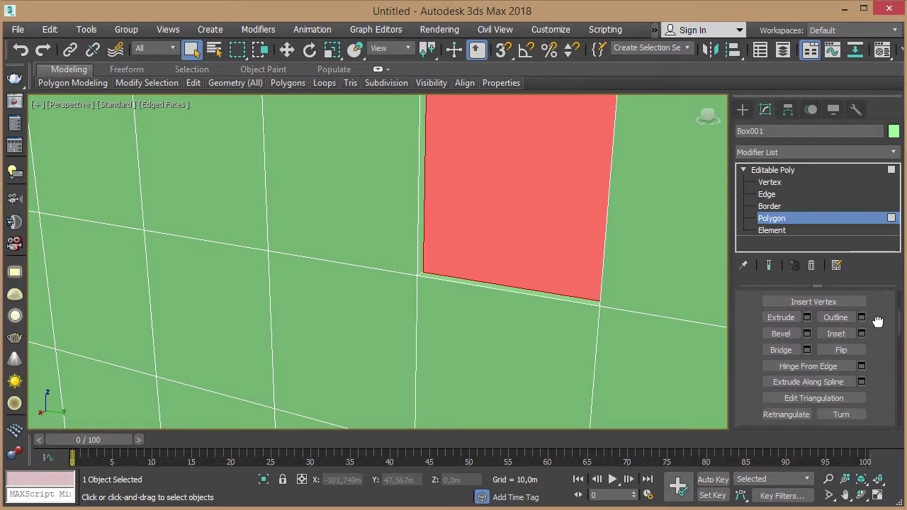
pyautogui.scroll(-1, 877, 360)
pyautogui.scroll(-2, 869, 369)
pyautogui.scroll(-2, 870, 372)
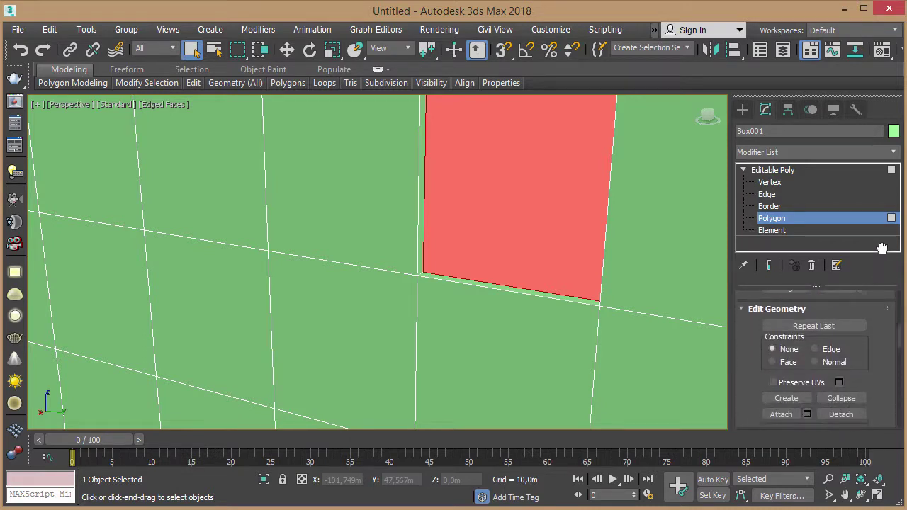
pyautogui.scroll(-2, 873, 376)
pyautogui.scroll(-1, 865, 369)
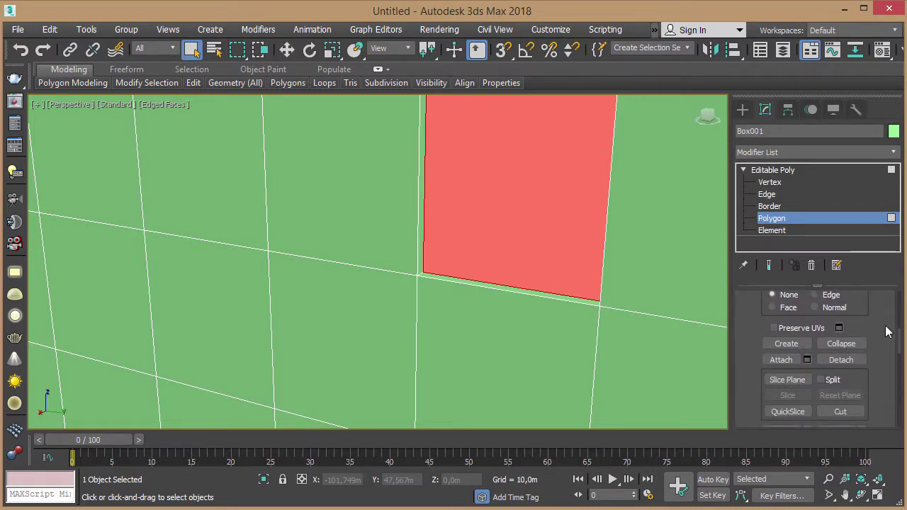
pyautogui.click(853, 358)
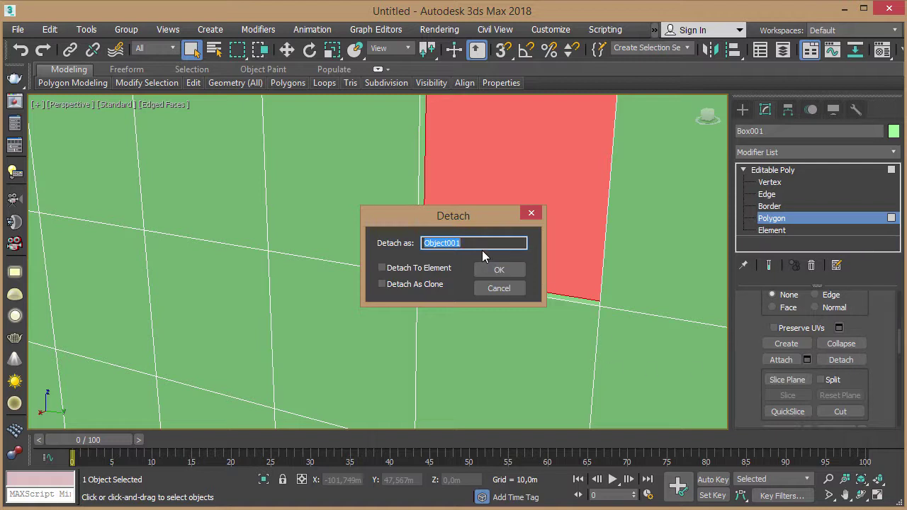
# Detach the window polygons as a new object named вікна and return to the top object level
pyautogui.write('Bl')
pyautogui.write('к')
pyautogui.write('на')
pyautogui.click(504, 270)
pyautogui.click(504, 271)
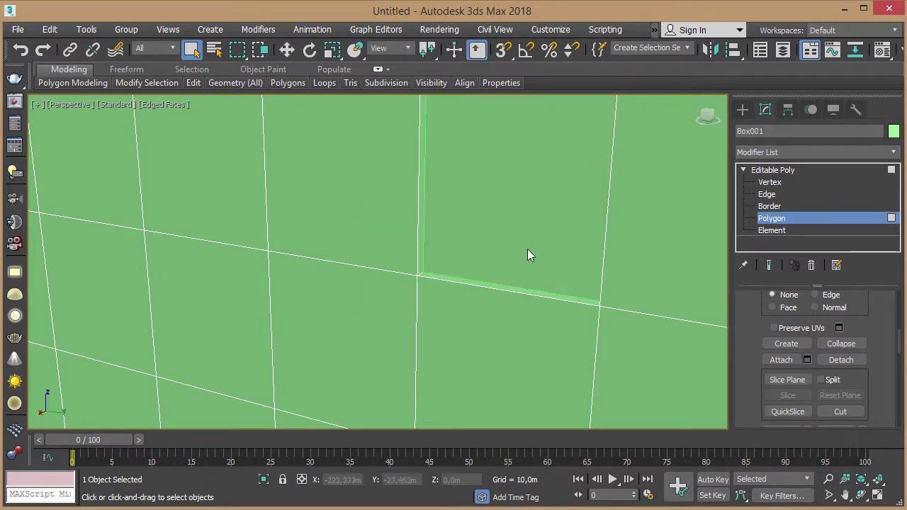
pyautogui.moveTo(606, 220)
pyautogui.mouseDown(button='middle')
pyautogui.moveTo(553, 246)
pyautogui.moveTo(565, 240)
pyautogui.mouseUp(button='middle')
pyautogui.scroll(-3, 583, 219)
pyautogui.scroll(-3, 510, 274)
pyautogui.scroll(-3, 537, 253)
pyautogui.click(776, 170)
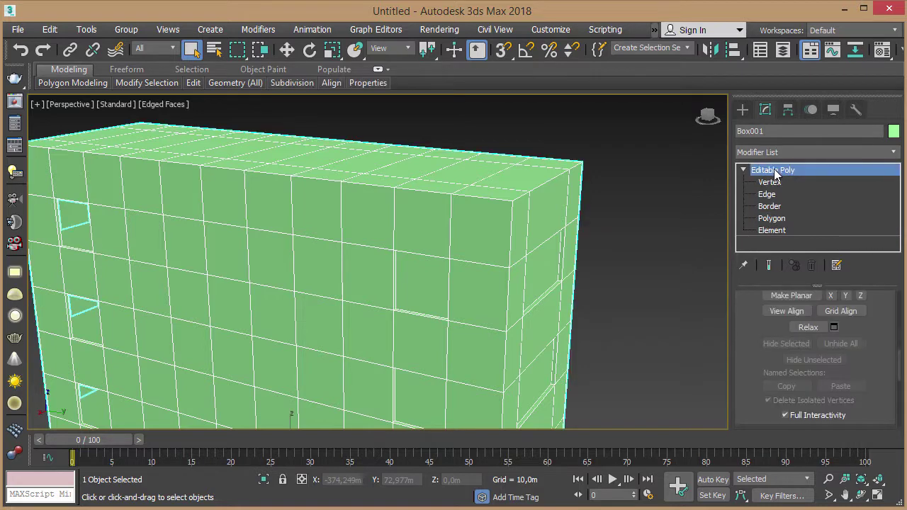
pyautogui.click(744, 170)
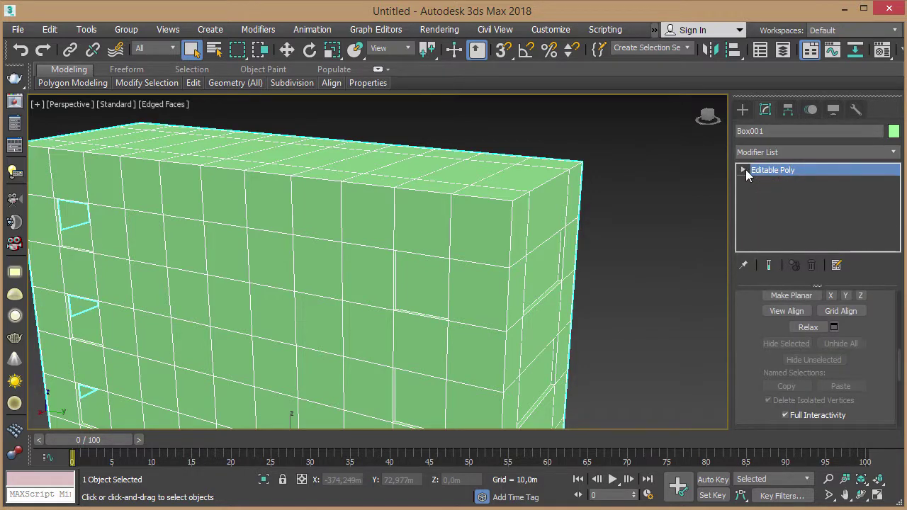
# Give the вікна object a tan object colour, then deselect everything
pyautogui.click(431, 284)
pyautogui.moveTo(768, 131); pyautogui.dragTo(733, 131)
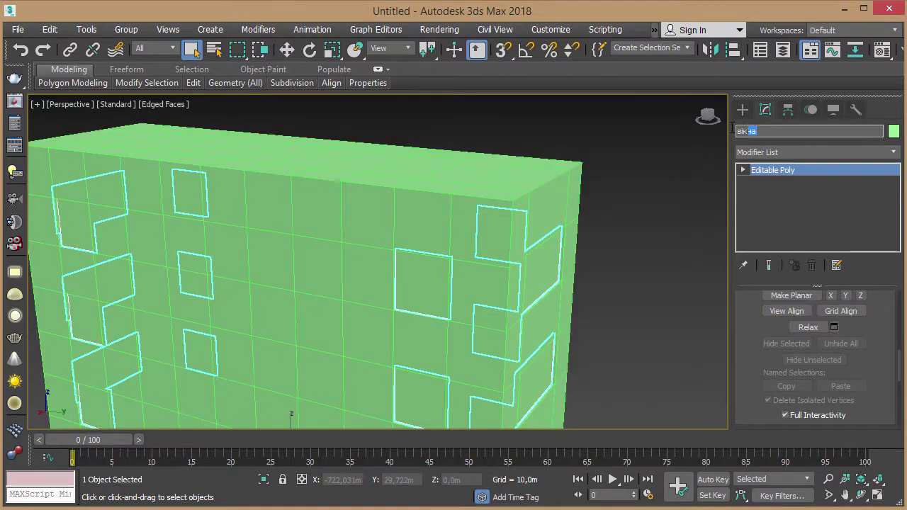
pyautogui.click(894, 133)
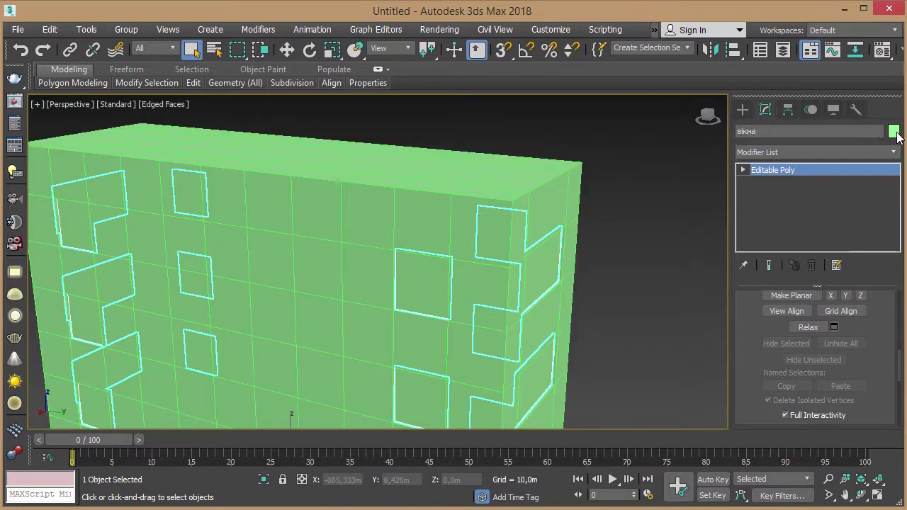
pyautogui.click(895, 133)
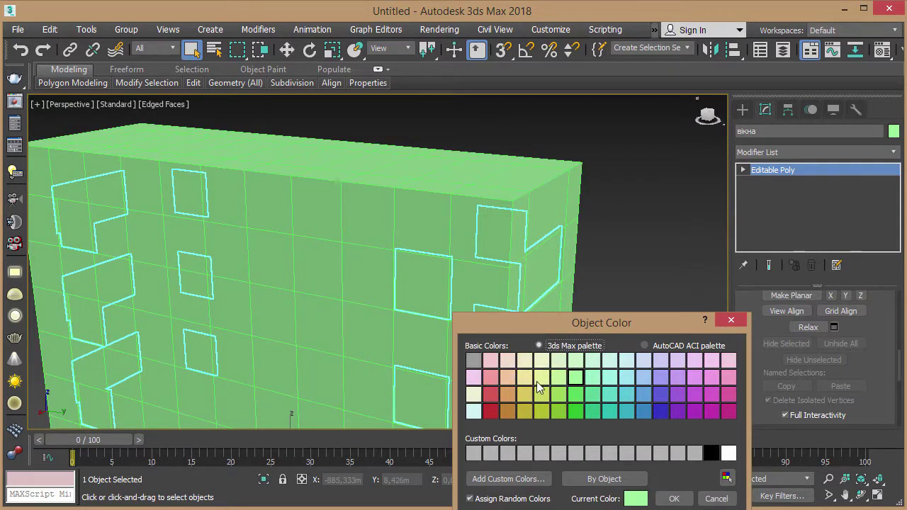
pyautogui.click(559, 377)
pyautogui.click(675, 499)
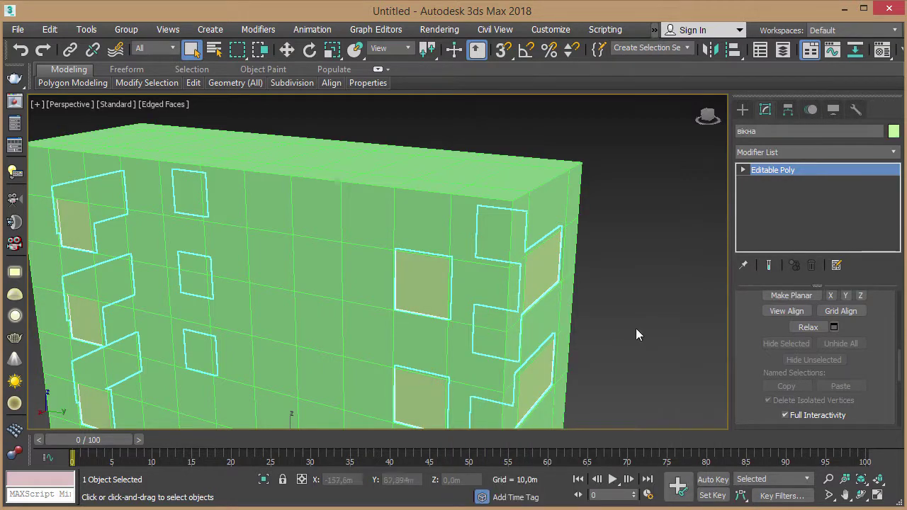
pyautogui.moveTo(636, 328)
pyautogui.keyDown('alt'); pyautogui.mouseDown(button='middle')
pyautogui.moveTo(652, 260)
pyautogui.moveTo(627, 305)
pyautogui.moveTo(468, 308)
pyautogui.moveTo(650, 293)
pyautogui.moveTo(574, 285)
pyautogui.moveTo(622, 324)
pyautogui.mouseUp(button='middle'); pyautogui.keyUp('alt')
pyautogui.click(628, 305)
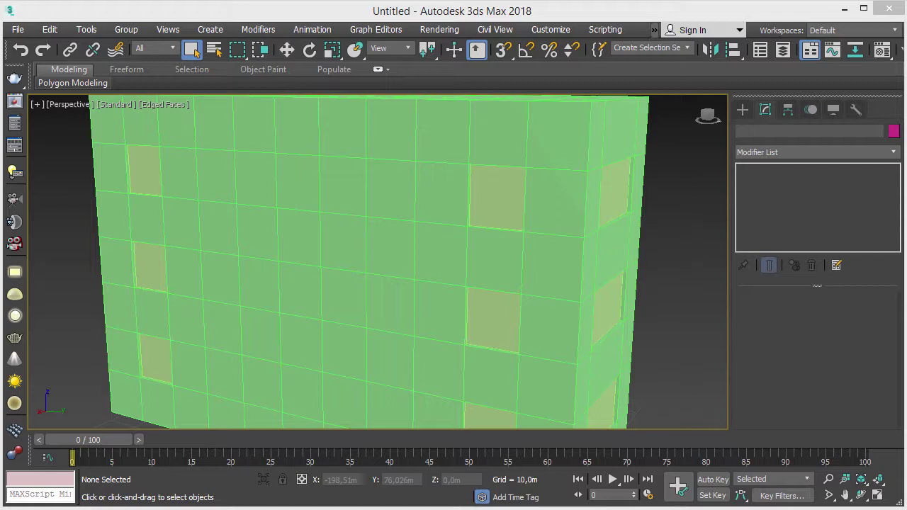
# Select вікна and enter its Editable Poly Polygon level with all 18 window polygons selected
pyautogui.click(509, 198)
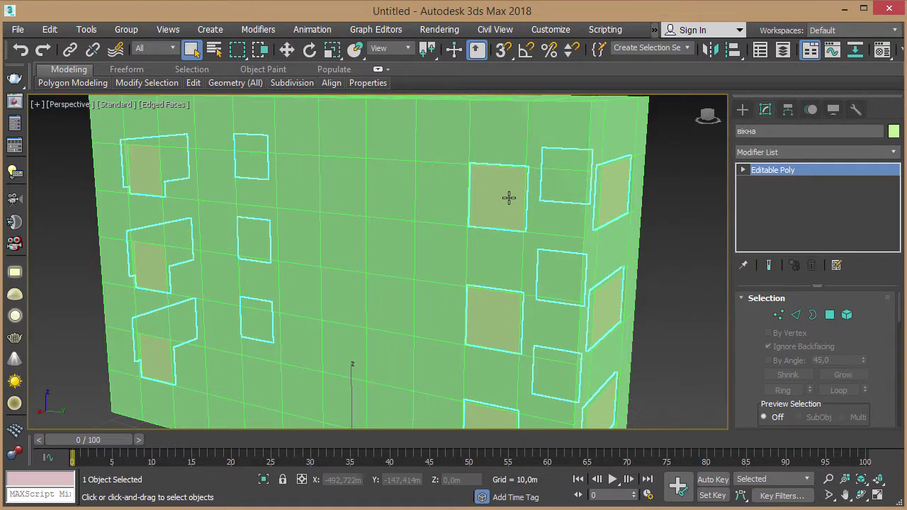
pyautogui.click(742, 171)
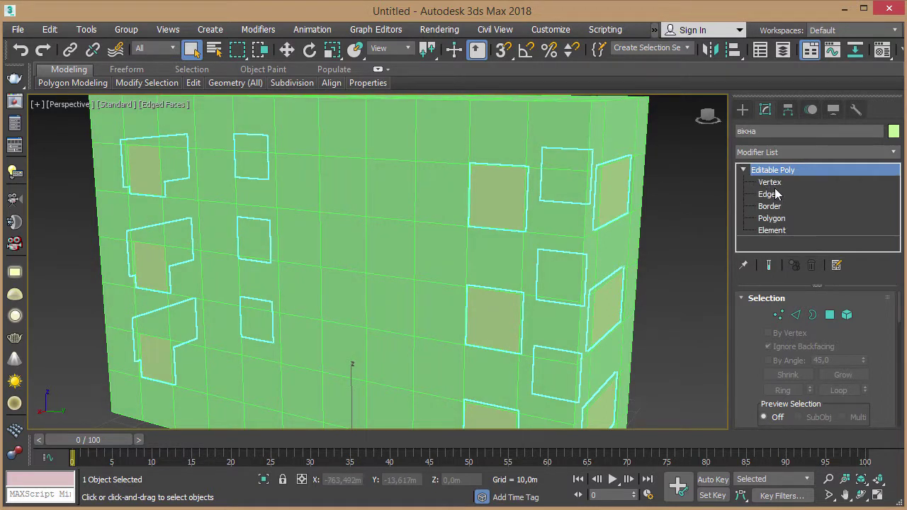
pyautogui.click(773, 219)
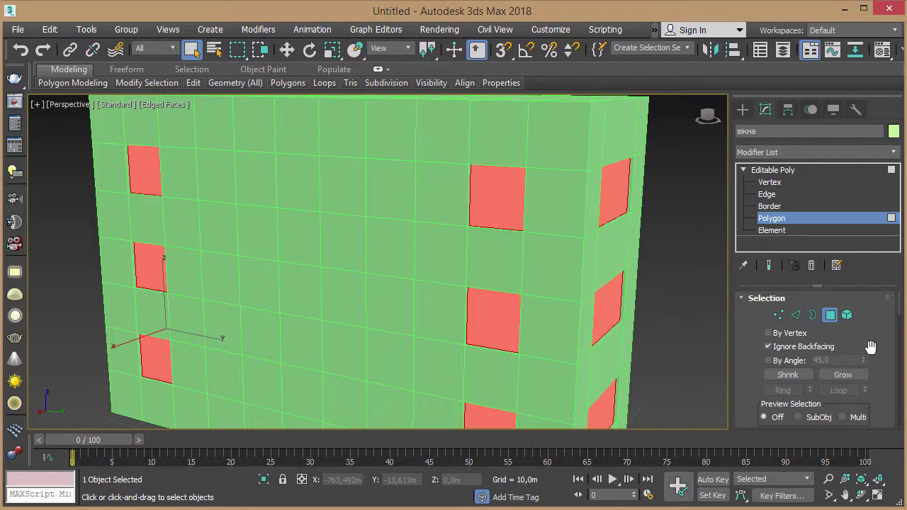
pyautogui.moveTo(870, 347); pyautogui.dragTo(867, 196)
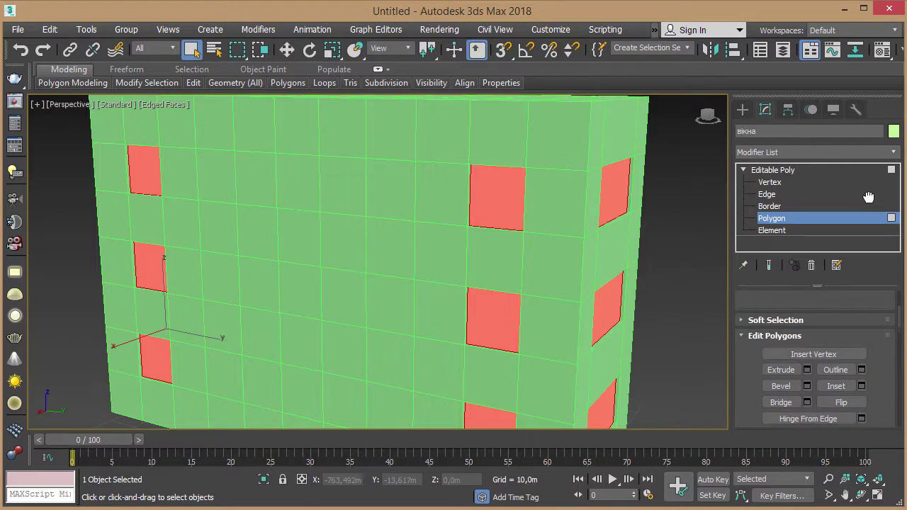
# Bevel the 18 window polygons inward with a -2m outline to form recessed sloped frames
pyautogui.click(809, 382)
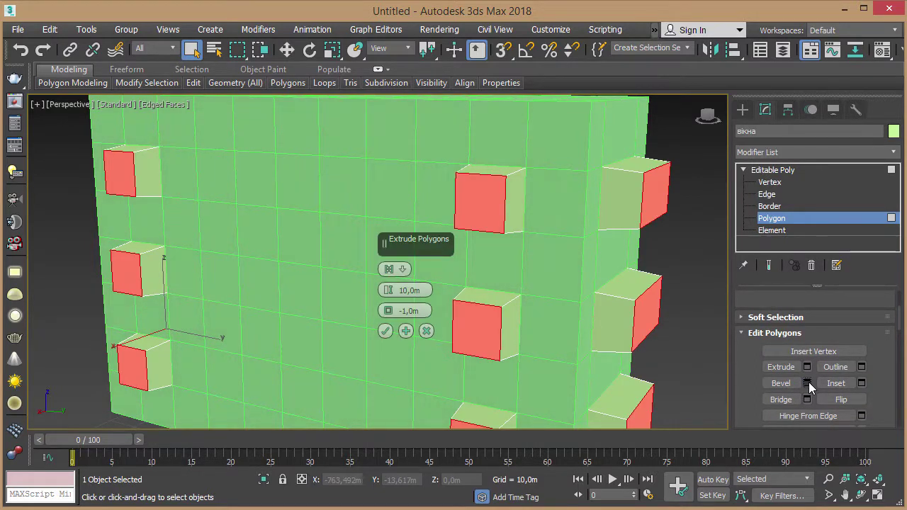
pyautogui.click(809, 383)
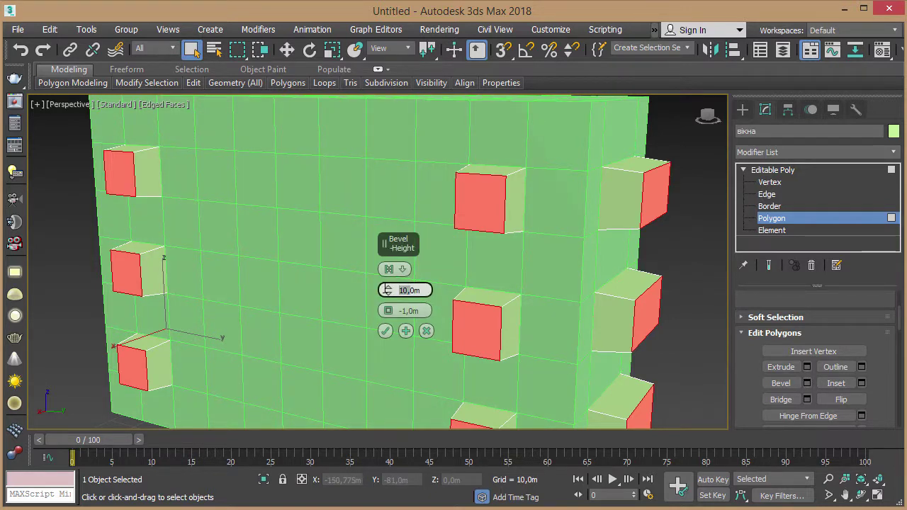
pyautogui.moveTo(388, 291)
pyautogui.mouseDown()
pyautogui.moveTo(390, 339)
pyautogui.moveTo(390, 331)
pyautogui.mouseUp()
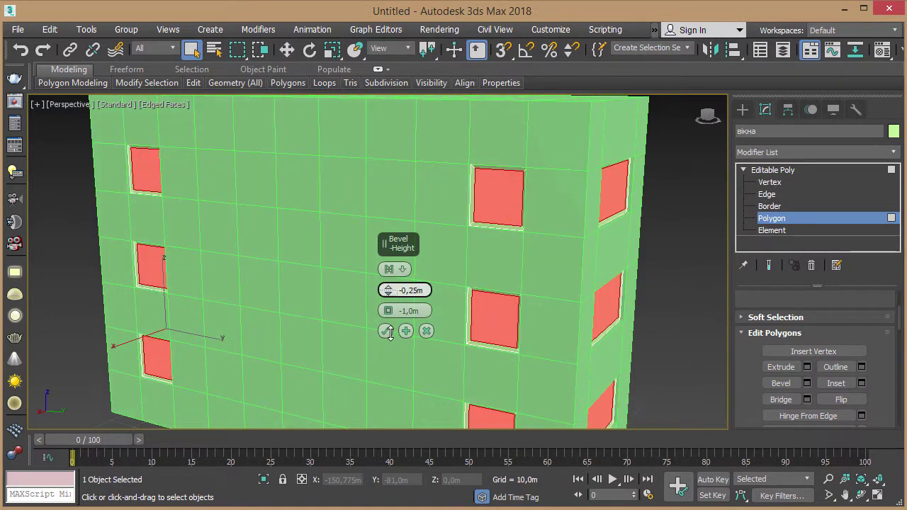
pyautogui.click(413, 286)
pyautogui.press('BackSpace')
pyautogui.write('4')
pyautogui.press('Delete')
pyautogui.press('Return')
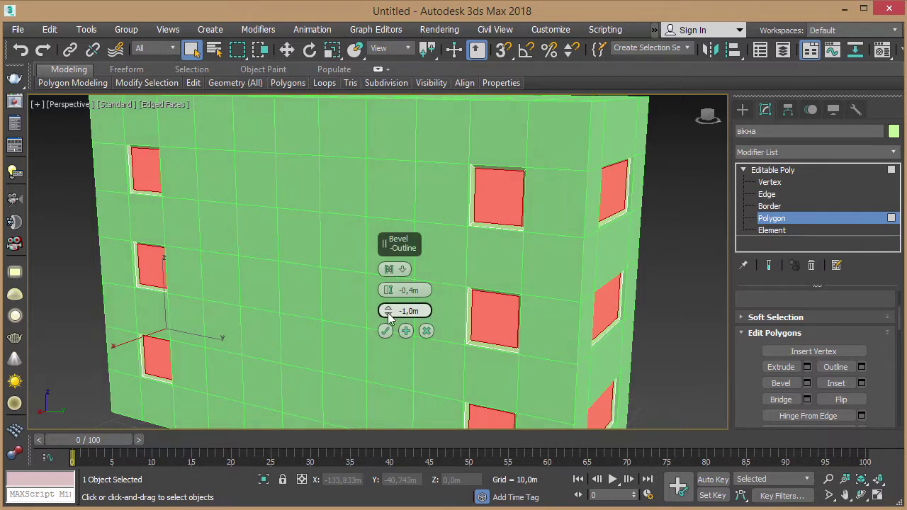
pyautogui.moveTo(389, 318)
pyautogui.mouseDown()
pyautogui.moveTo(416, 326)
pyautogui.moveTo(391, 319)
pyautogui.mouseUp()
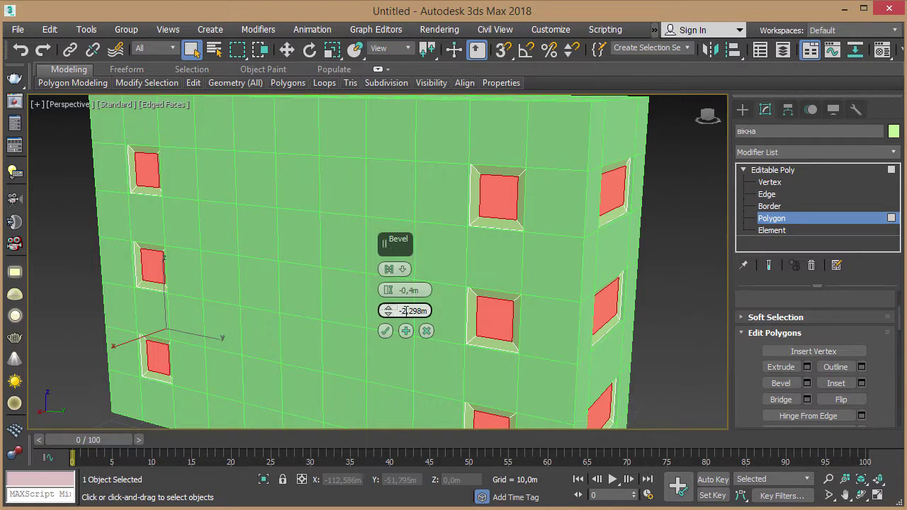
pyautogui.moveTo(421, 310); pyautogui.dragTo(403, 310)
pyautogui.write('2m')
pyautogui.click(386, 331)
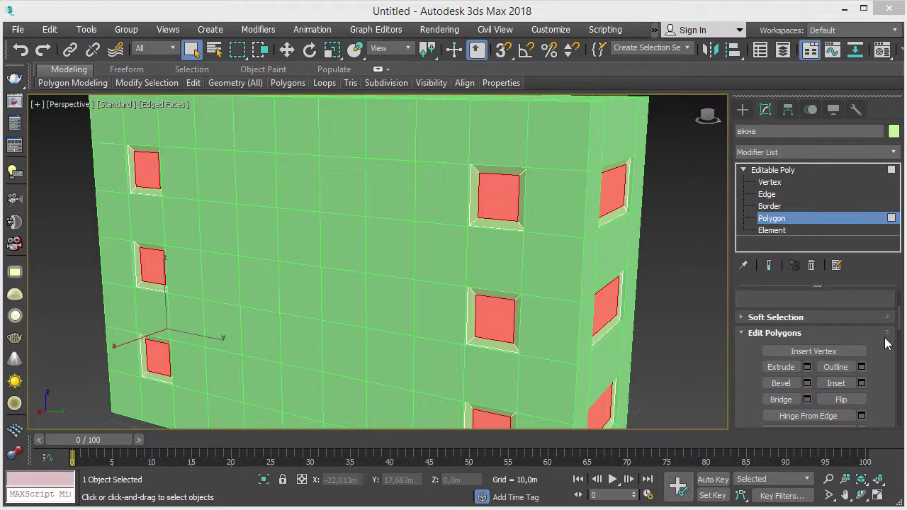
# Detach the 18 window panes from вікна as a new object named скло and select it
pyautogui.moveTo(878, 366); pyautogui.dragTo(885, 169)
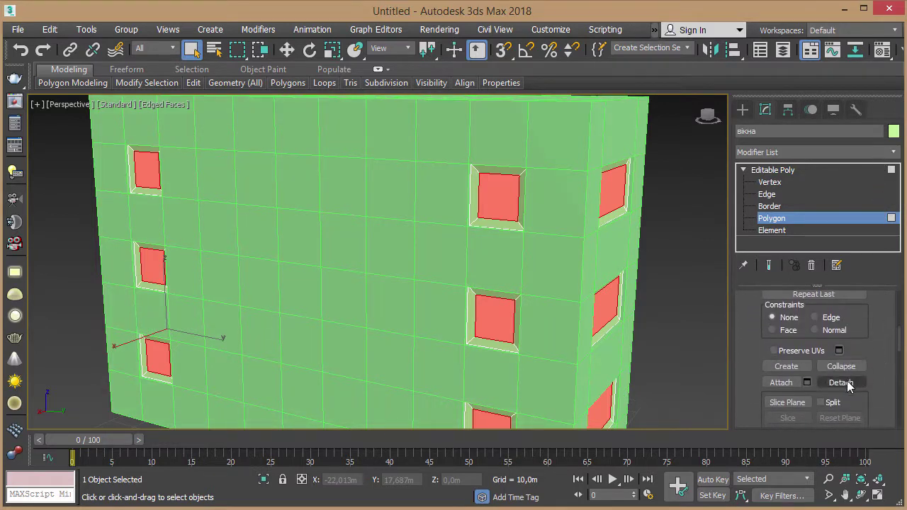
pyautogui.click(843, 382)
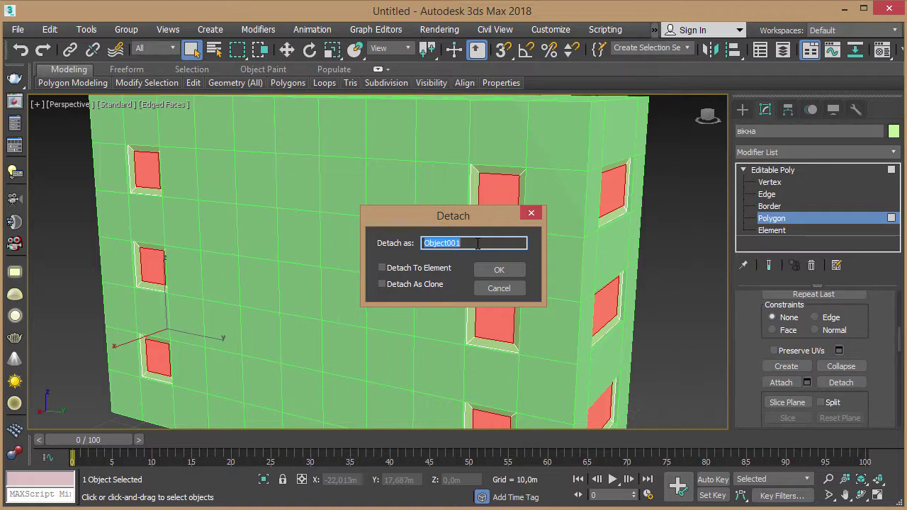
pyautogui.write('скло')
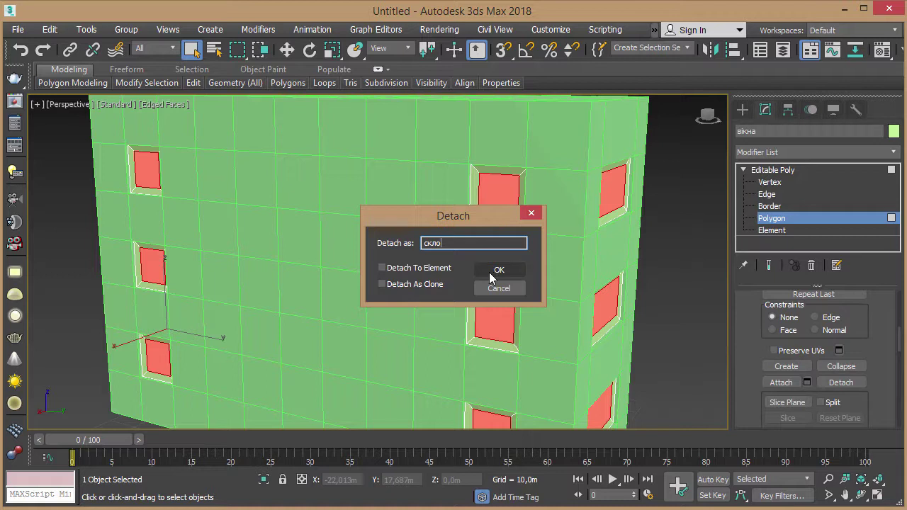
pyautogui.click(489, 272)
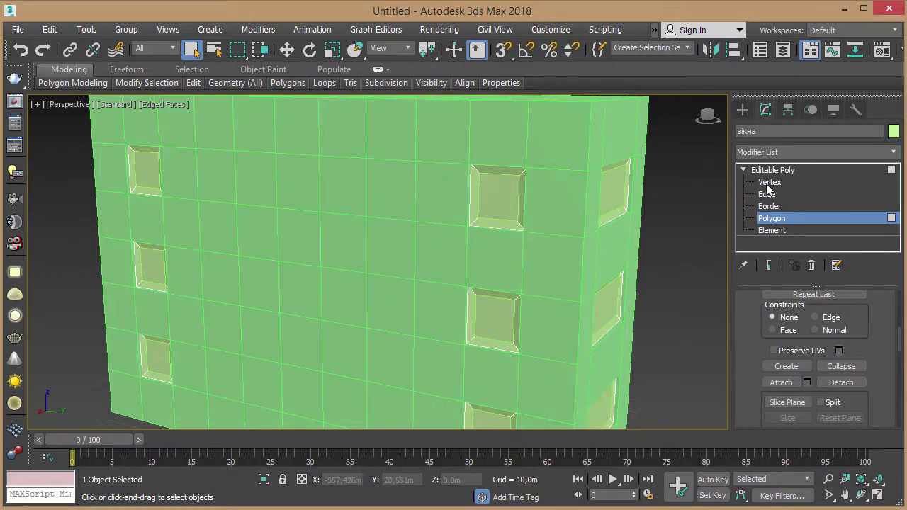
pyautogui.click(794, 171)
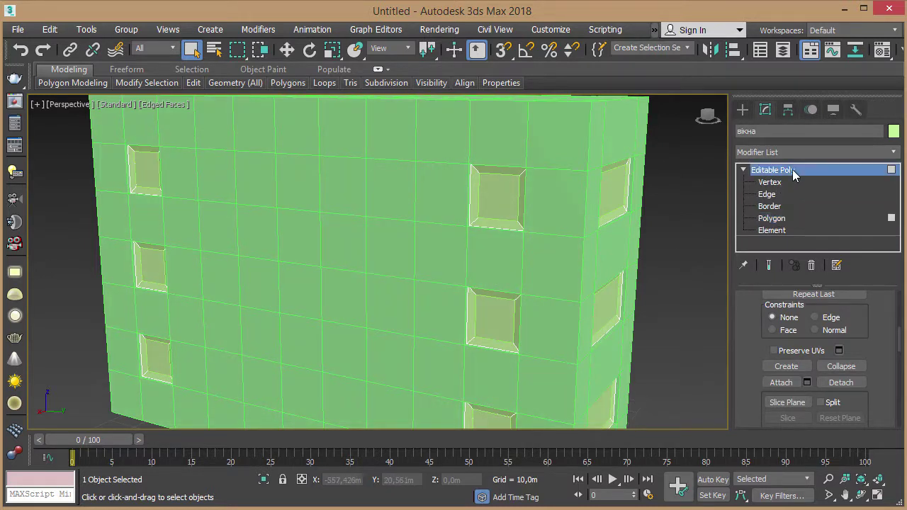
pyautogui.click(744, 170)
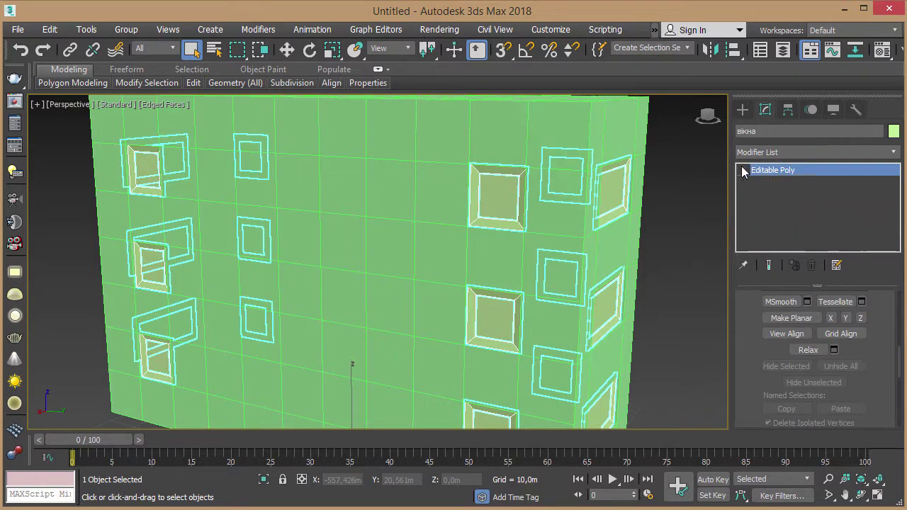
pyautogui.click(701, 234)
pyautogui.click(504, 197)
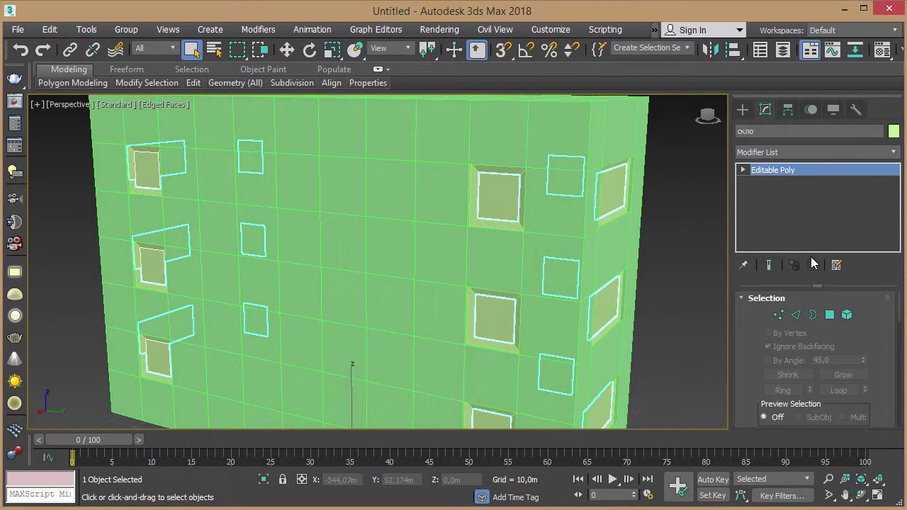
# Colour the скло glass panes dark grey
pyautogui.click(894, 131)
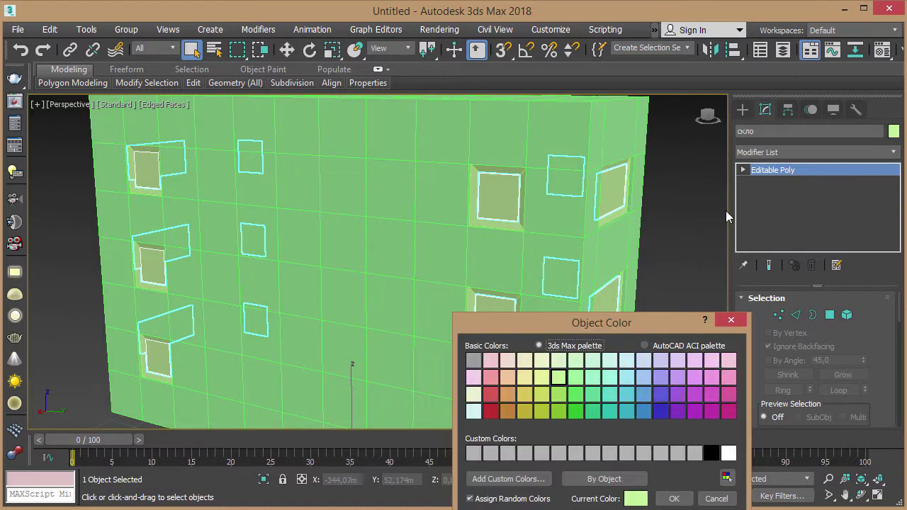
pyautogui.click(473, 360)
pyautogui.click(674, 498)
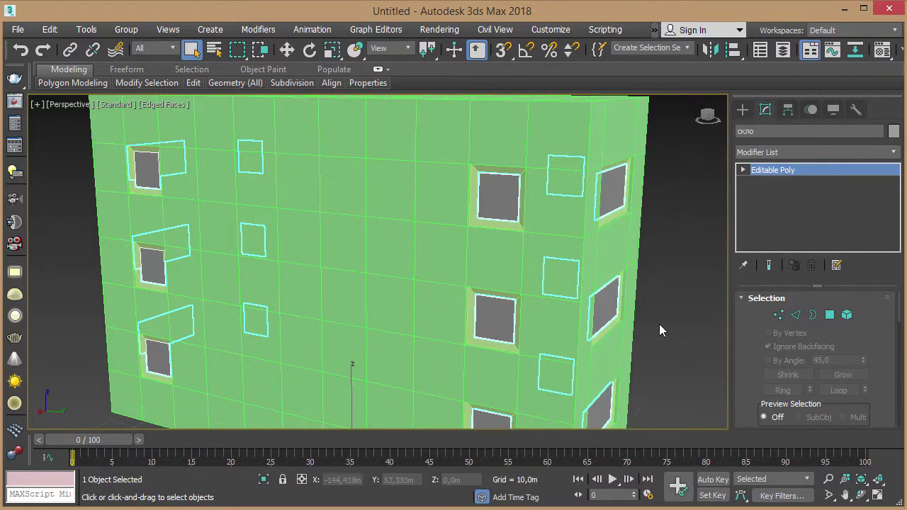
pyautogui.click(678, 288)
# Colour the вікна window frames pink and deselect everything
pyautogui.click(512, 225)
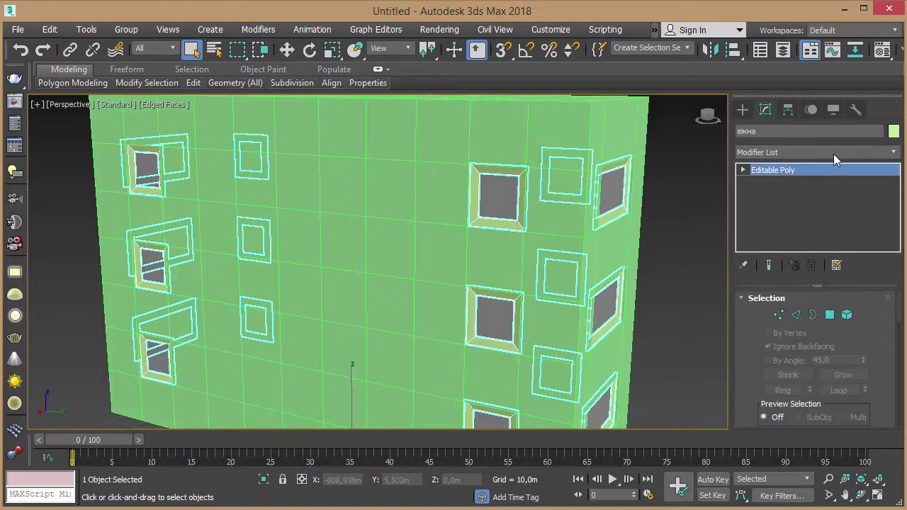
pyautogui.click(894, 132)
pyautogui.click(729, 379)
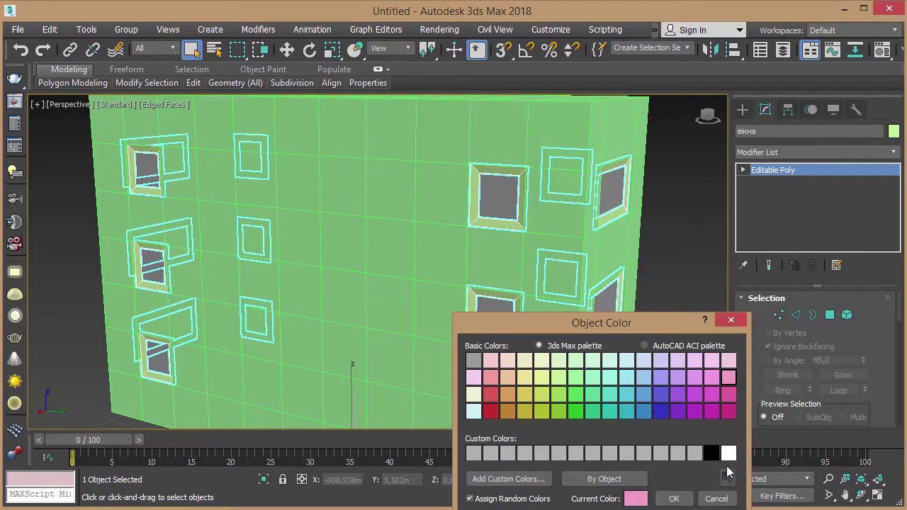
pyautogui.click(674, 498)
pyautogui.click(683, 309)
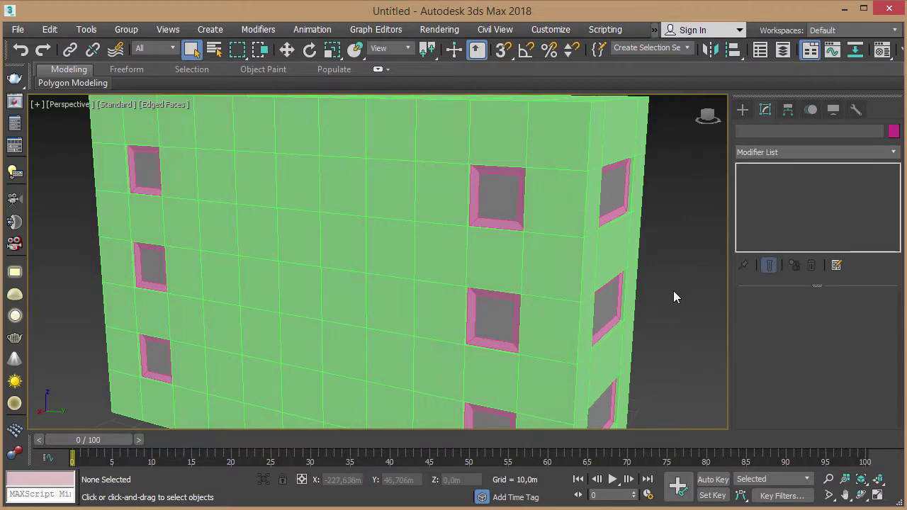
# Zoom out to the whole building and box-select the building, вікна and скло together
pyautogui.moveTo(671, 263)
pyautogui.mouseDown(button='middle')
pyautogui.moveTo(678, 229)
pyautogui.moveTo(664, 263)
pyautogui.moveTo(597, 276)
pyautogui.moveTo(449, 251)
pyautogui.moveTo(572, 238)
pyautogui.moveTo(506, 255)
pyautogui.moveTo(607, 267)
pyautogui.moveTo(407, 185)
pyautogui.moveTo(438, 298)
pyautogui.moveTo(478, 292)
pyautogui.moveTo(435, 257)
pyautogui.mouseUp(button='middle')
pyautogui.scroll(-5, 664, 266)
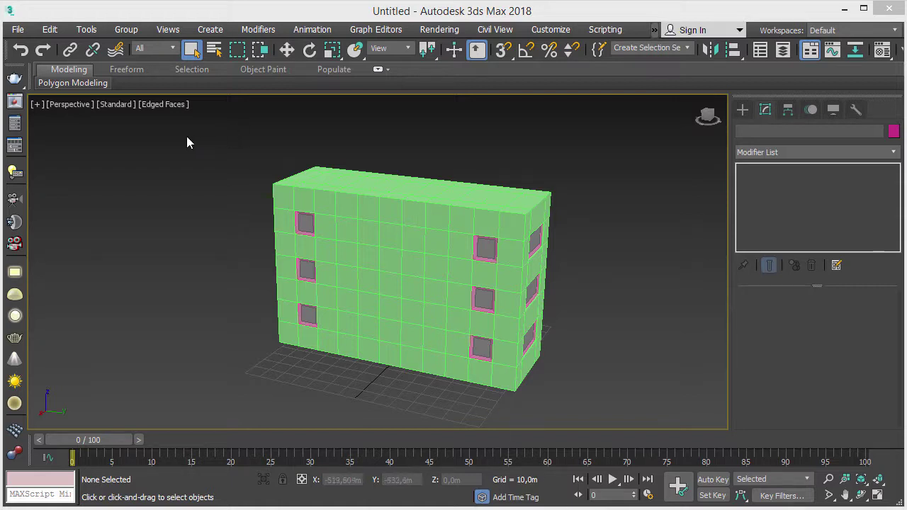
pyautogui.moveTo(186, 136); pyautogui.dragTo(657, 419)
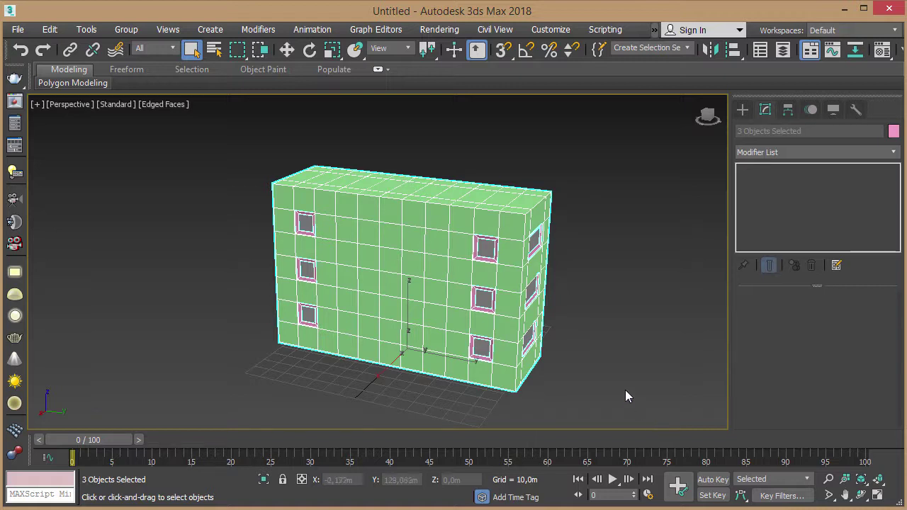
# Enable angle snap with a 45-degree snap angle
pyautogui.click(531, 56)
pyautogui.rightClick(531, 56)
pyautogui.doubleClick(459, 269)
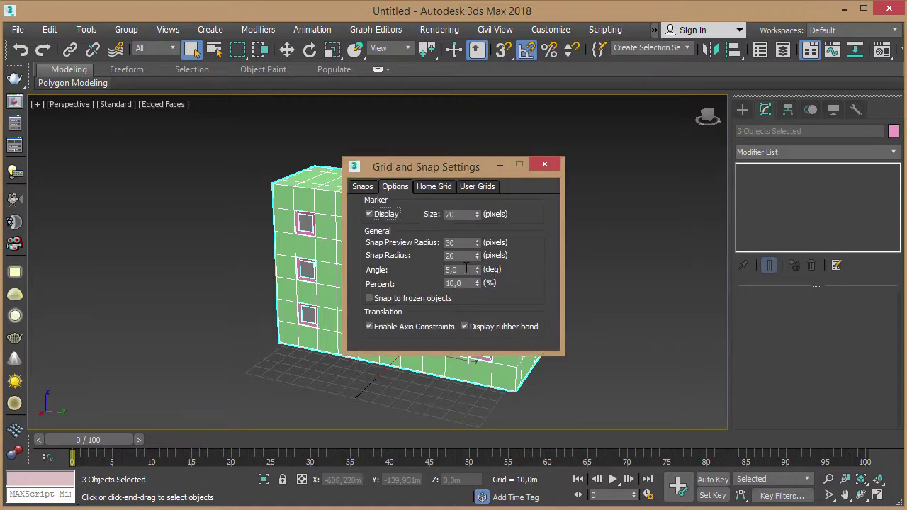
pyautogui.write('45')
pyautogui.moveTo(462, 269); pyautogui.dragTo(443, 270)
pyautogui.click(546, 165)
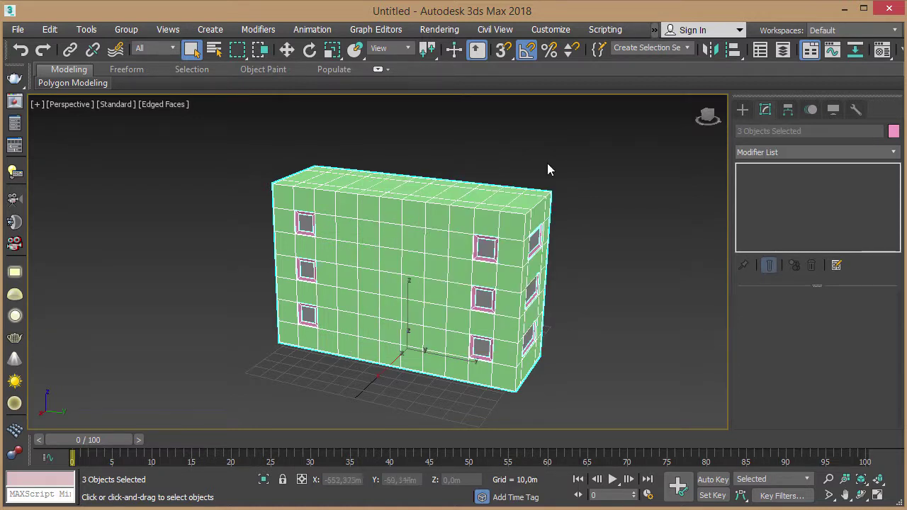
pyautogui.press('e')
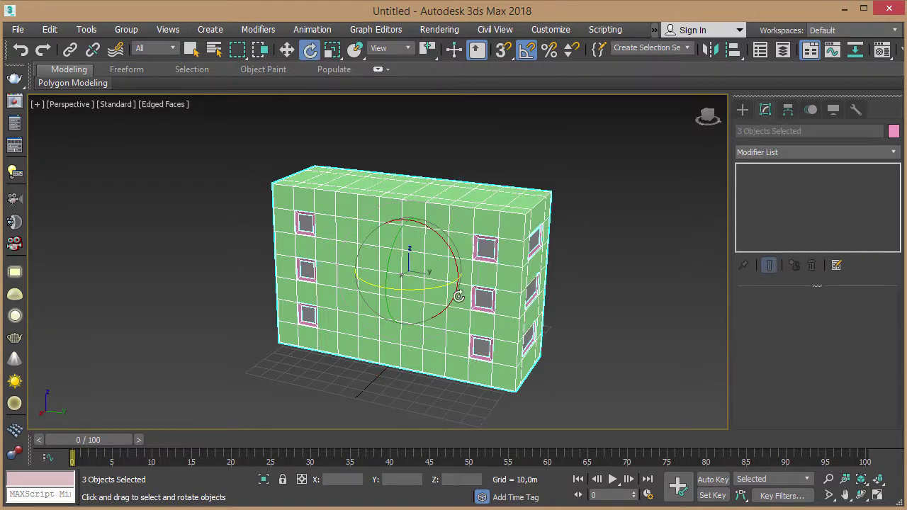
# Shift-rotate the building 90° about Z to make one copy, Box002, crossing the original
pyautogui.keyDown('shift'); pyautogui.moveTo(412, 290); pyautogui.dragTo(424, 289); pyautogui.keyUp('shift')
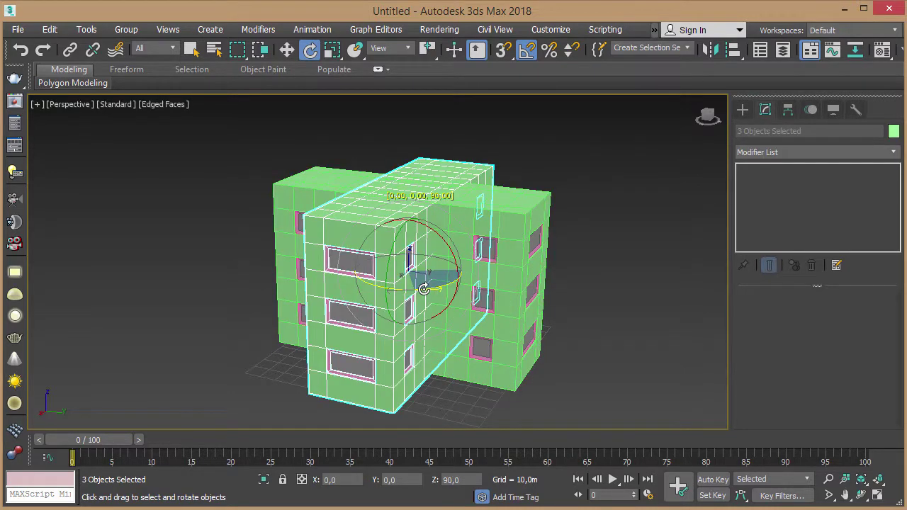
pyautogui.keyDown('shift'); pyautogui.moveTo(424, 289); pyautogui.dragTo(423, 290); pyautogui.keyUp('shift')
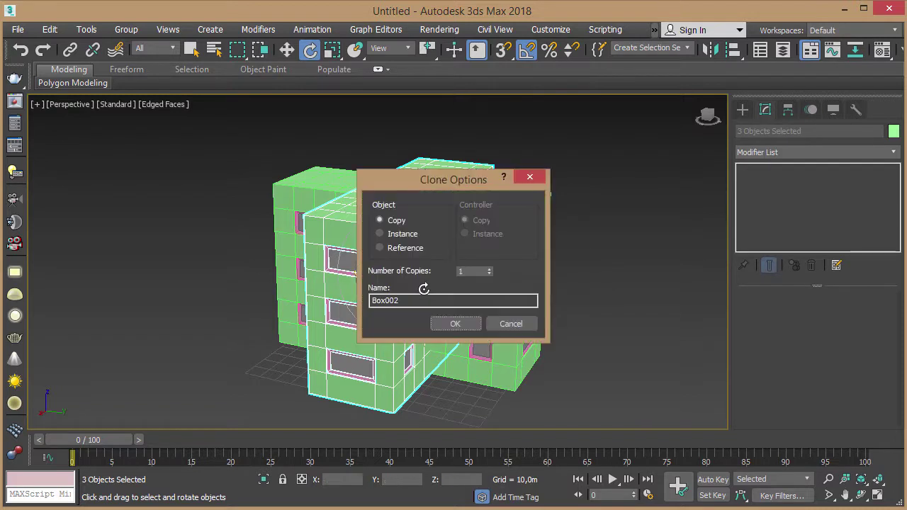
pyautogui.click(456, 325)
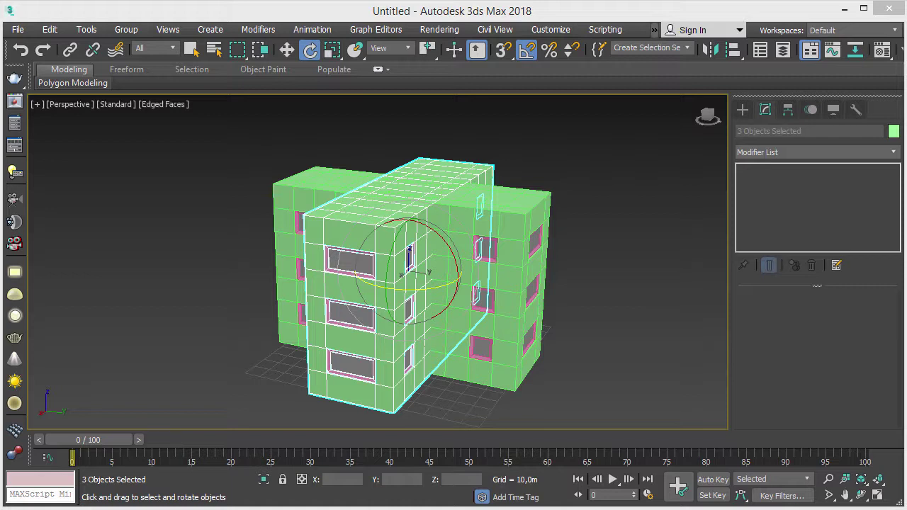
pyautogui.click(525, 227)
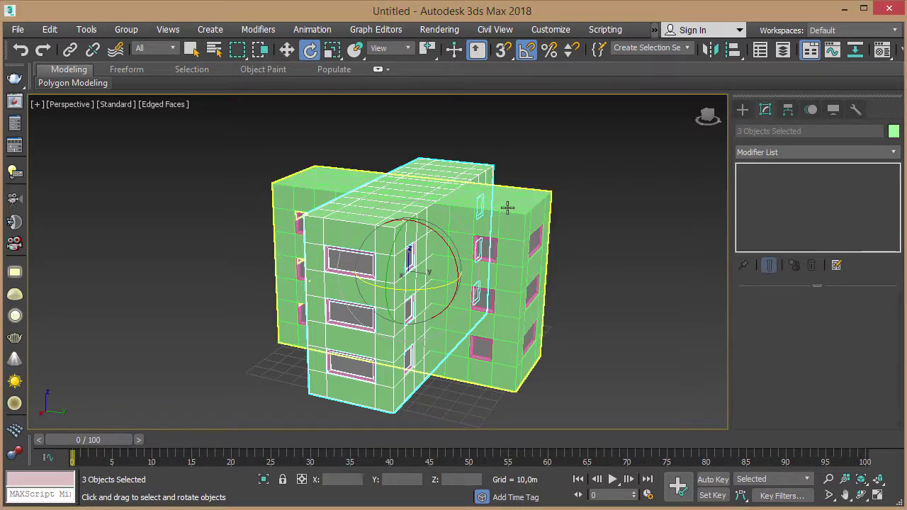
# Rename the original building block to Будинок
pyautogui.click(779, 131)
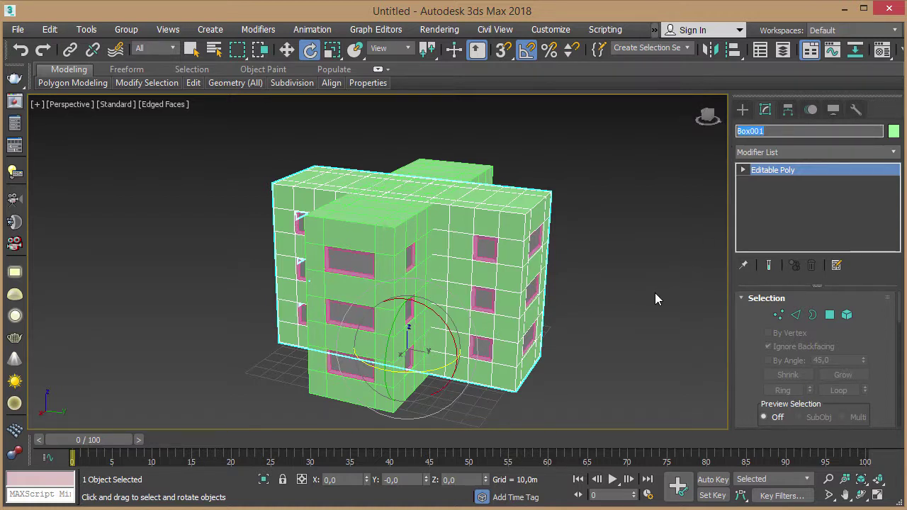
pyautogui.write('Будин')
pyautogui.write('ок')
pyautogui.press('Return')
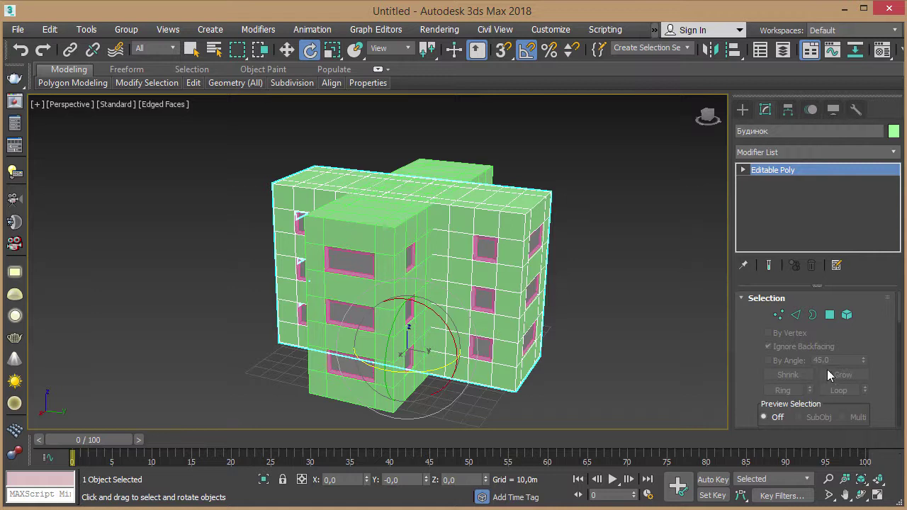
# Attach the rotated copy into Будинок to make one cross-shaped object
pyautogui.moveTo(859, 347); pyautogui.dragTo(847, 115)
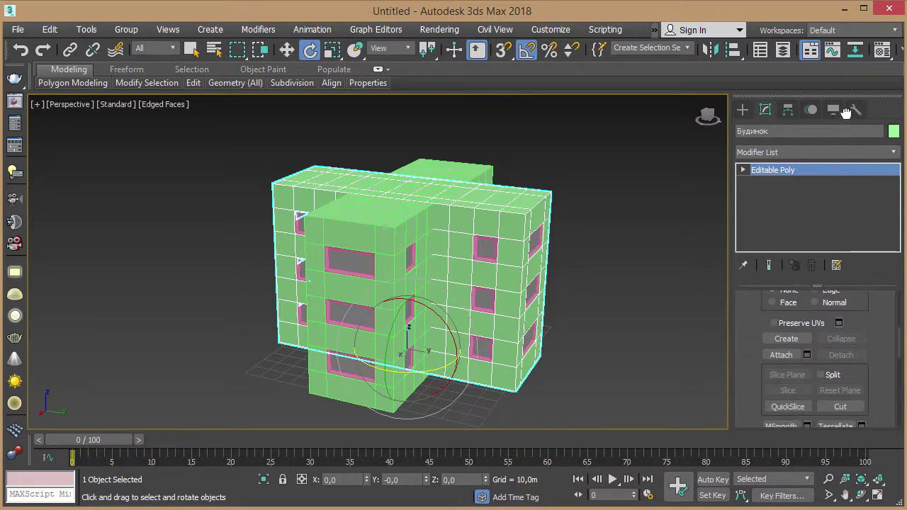
pyautogui.click(776, 357)
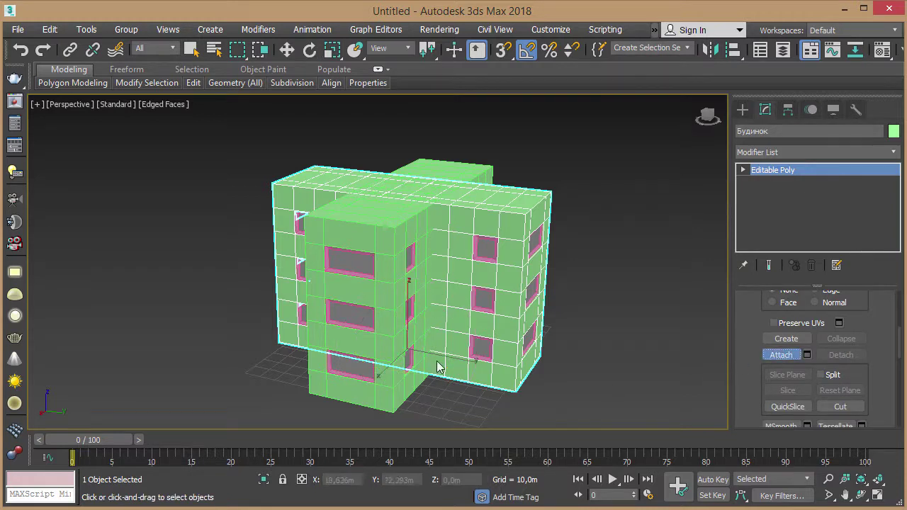
pyautogui.click(338, 220)
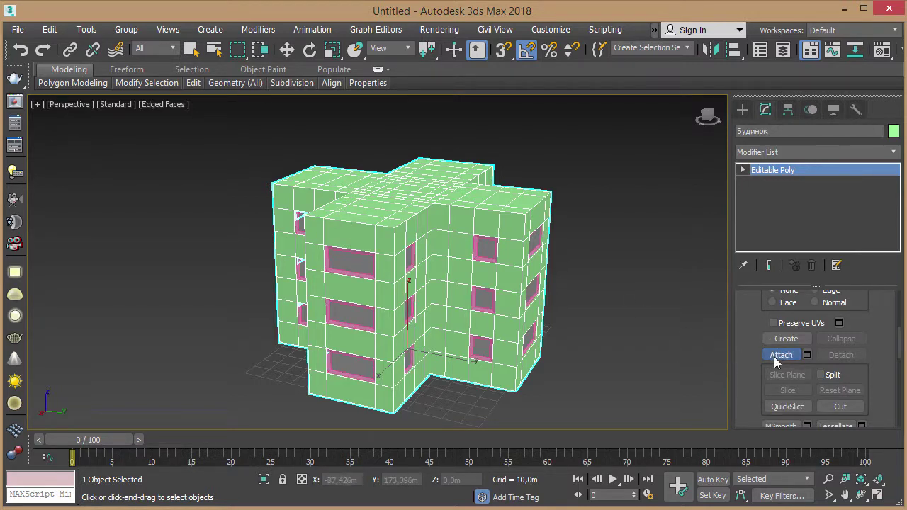
pyautogui.press('w')
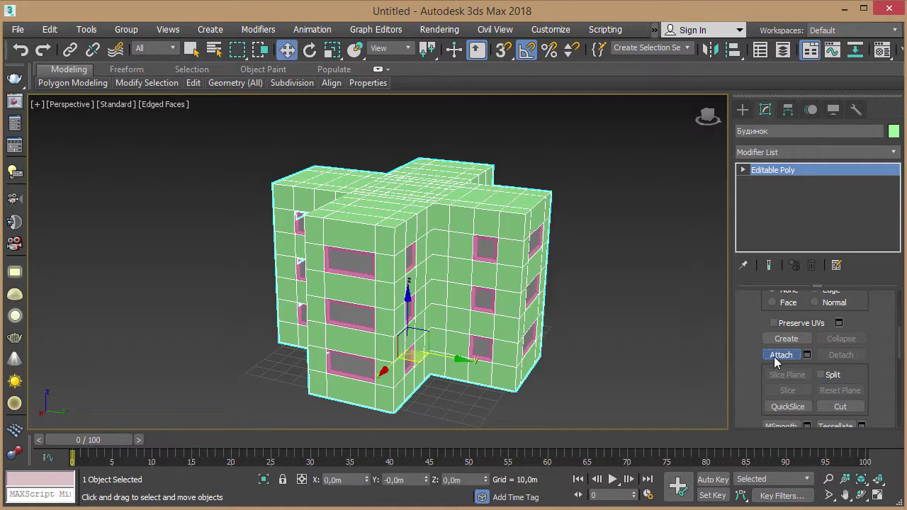
pyautogui.press('q')
pyautogui.click(658, 315)
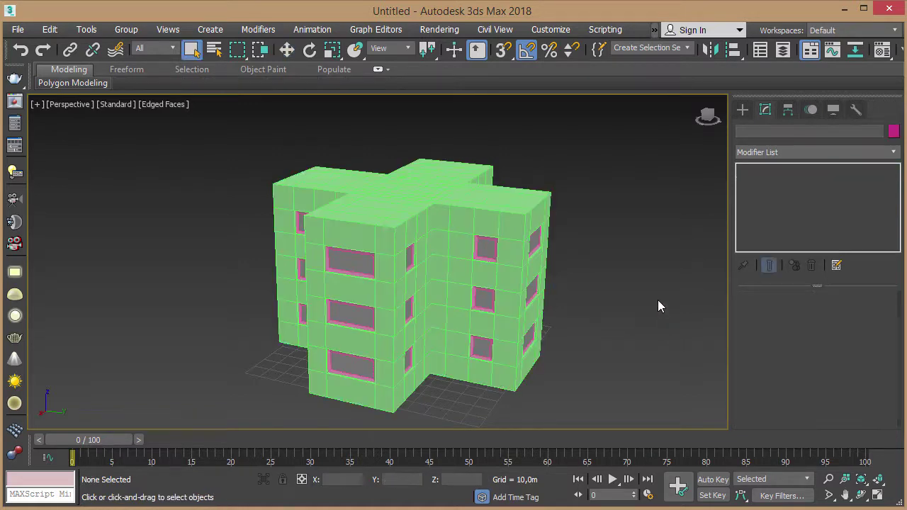
pyautogui.click(491, 206)
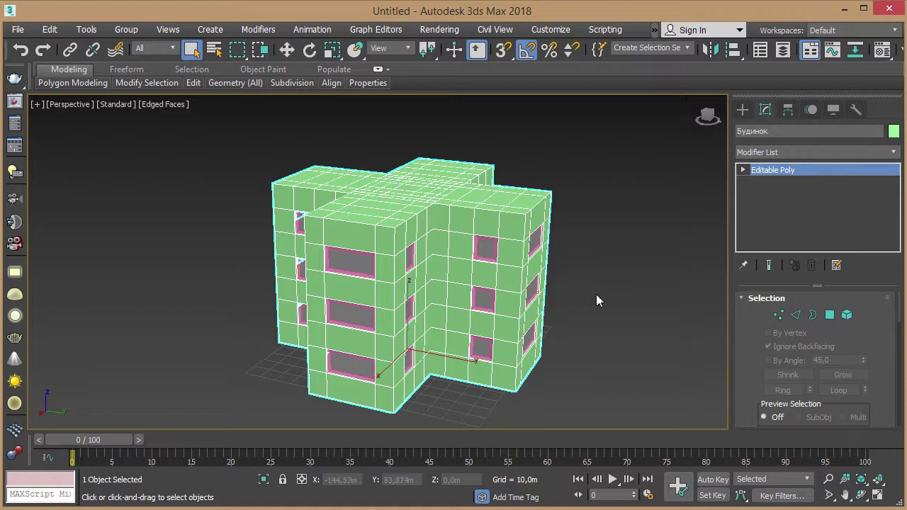
pyautogui.click(360, 264)
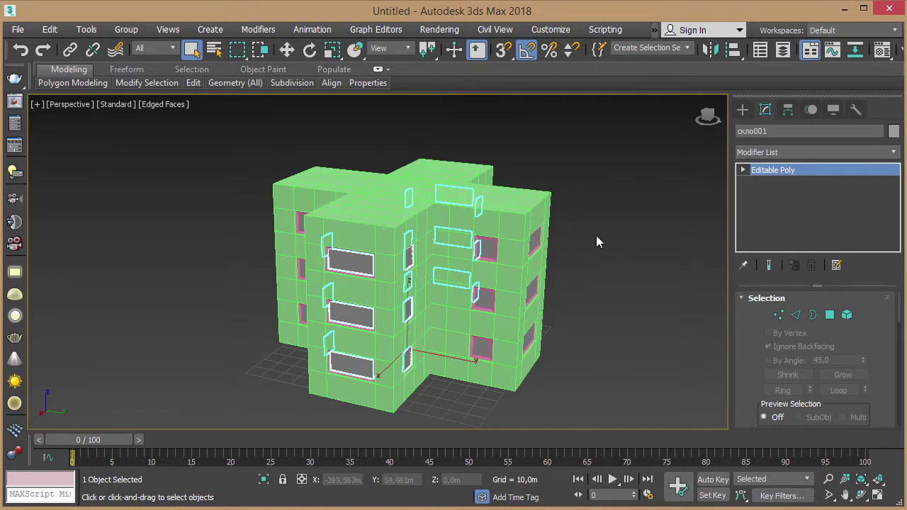
pyautogui.moveTo(583, 267)
pyautogui.mouseDown(button='middle')
pyautogui.moveTo(584, 255)
pyautogui.moveTo(580, 265)
pyautogui.moveTo(517, 265)
pyautogui.moveTo(634, 249)
pyautogui.moveTo(521, 265)
pyautogui.mouseUp(button='middle')
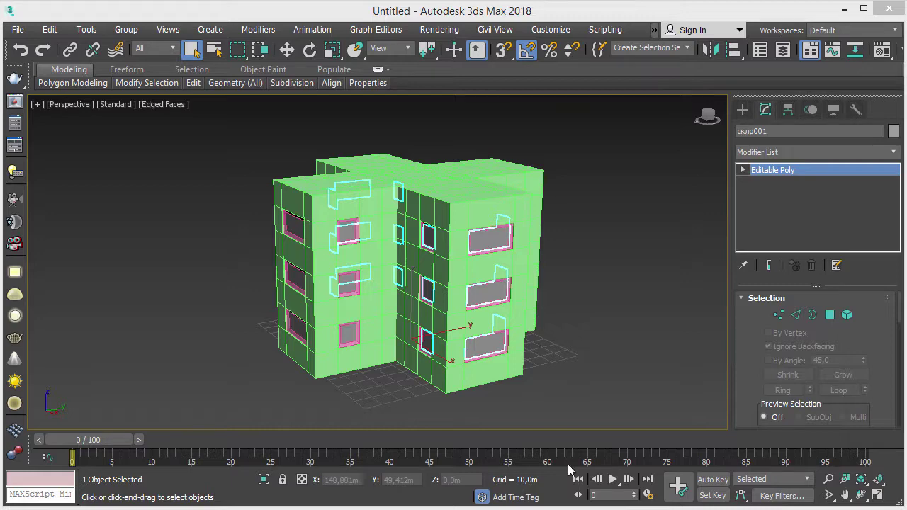
pyautogui.moveTo(395, 260); pyautogui.dragTo(445, 324, button='middle')
pyautogui.scroll(2, 450, 289)
pyautogui.moveTo(450, 289)
pyautogui.keyDown('alt'); pyautogui.mouseDown(button='middle')
pyautogui.moveTo(446, 219)
pyautogui.moveTo(450, 253)
pyautogui.moveTo(450, 232)
pyautogui.mouseUp(button='middle'); pyautogui.keyUp('alt')
pyautogui.scroll(2, 447, 248)
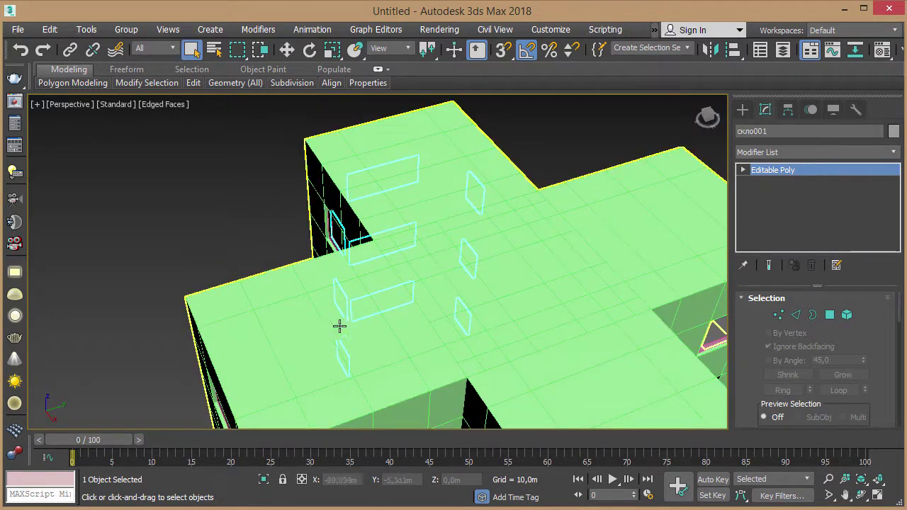
pyautogui.moveTo(457, 272)
pyautogui.mouseDown(button='middle')
pyautogui.moveTo(373, 291)
pyautogui.moveTo(381, 298)
pyautogui.moveTo(404, 263)
pyautogui.mouseUp(button='middle')
pyautogui.scroll(2, 311, 264)
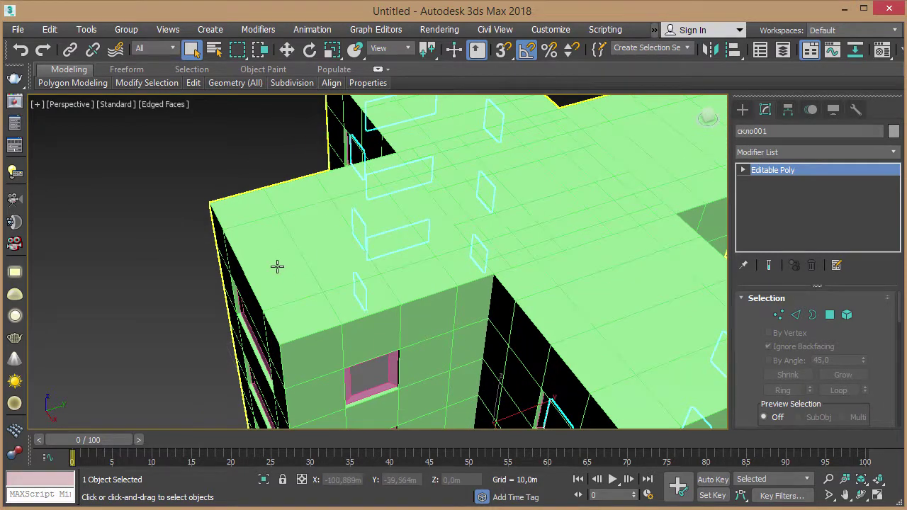
# Select a 2x2 block of corner roof polygons on Будинок in Polygon mode
pyautogui.click(277, 265)
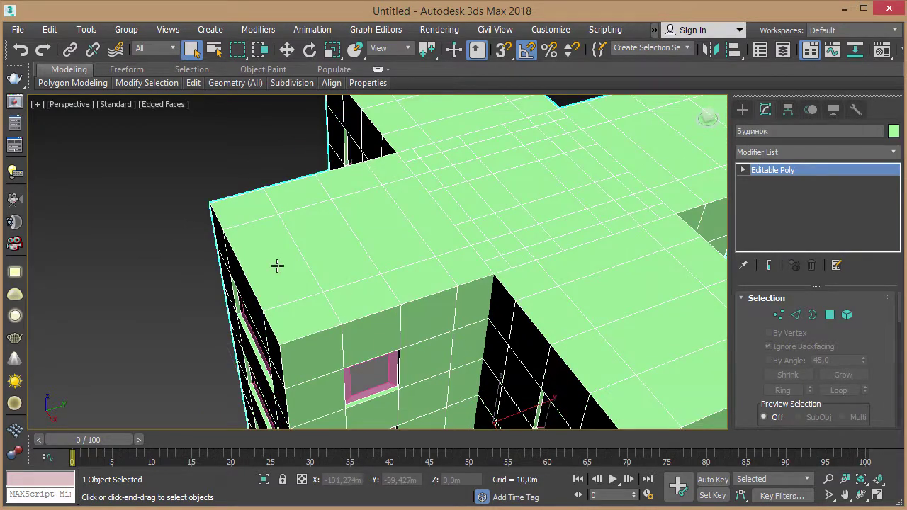
pyautogui.click(830, 315)
pyautogui.click(287, 270)
pyautogui.keyDown('ctrl'); pyautogui.click(312, 323); pyautogui.keyUp('ctrl')
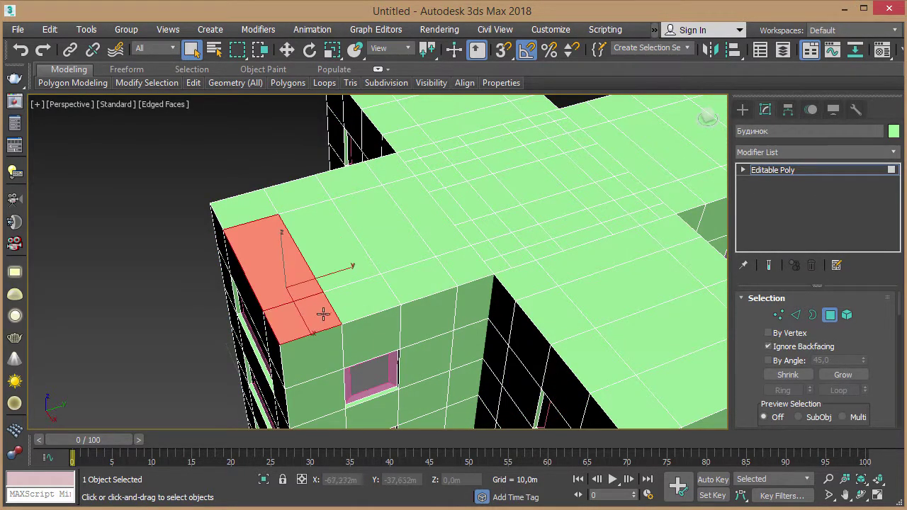
pyautogui.keyDown('ctrl'); pyautogui.click(358, 301); pyautogui.keyUp('ctrl')
pyautogui.keyDown('ctrl'); pyautogui.click(324, 230); pyautogui.keyUp('ctrl')
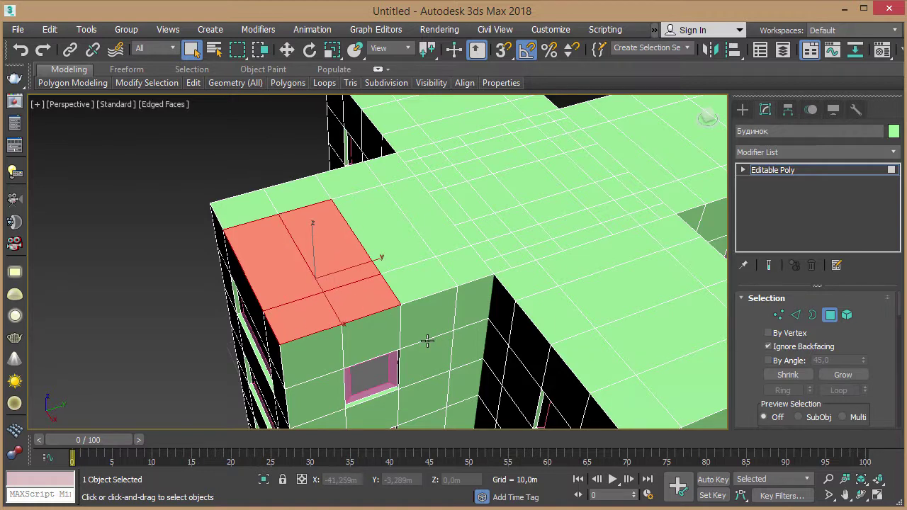
pyautogui.moveTo(866, 339); pyautogui.dragTo(855, 146)
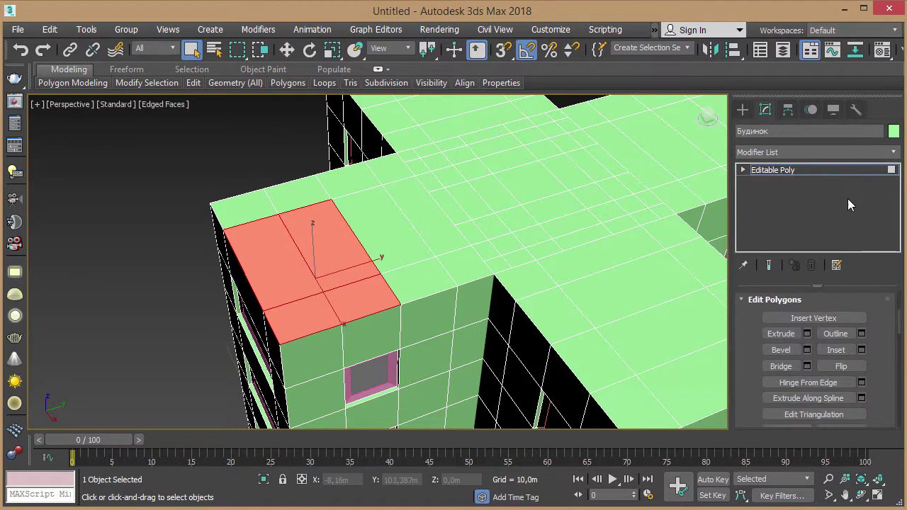
# Extrude the four selected roof faces upward by 12,107 m
pyautogui.click(808, 335)
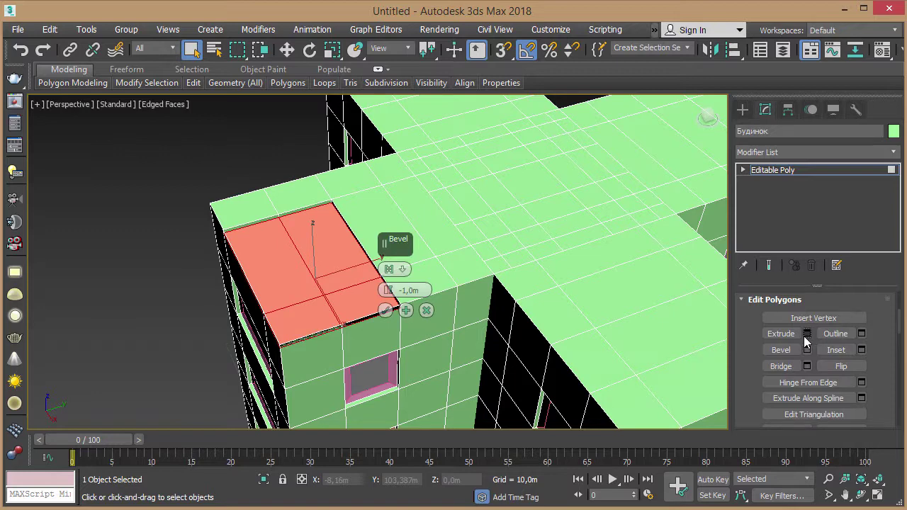
pyautogui.moveTo(388, 291); pyautogui.dragTo(406, 230)
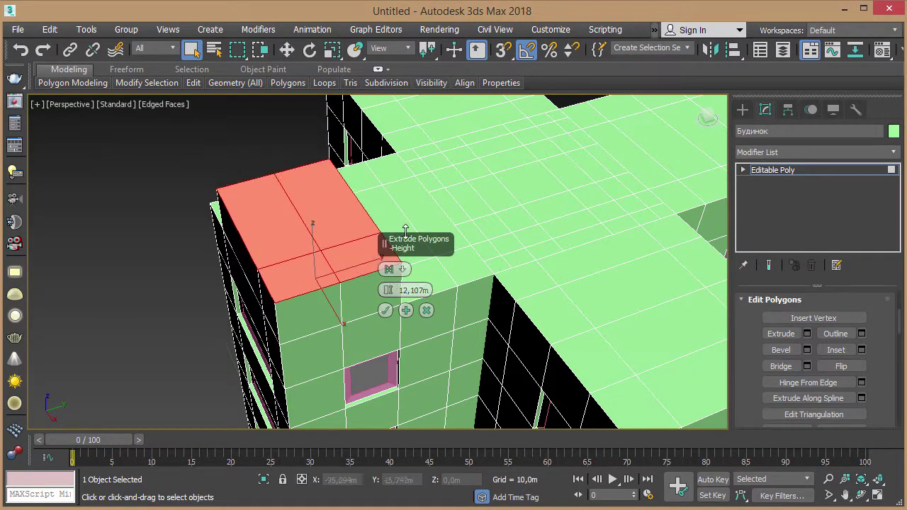
pyautogui.click(387, 312)
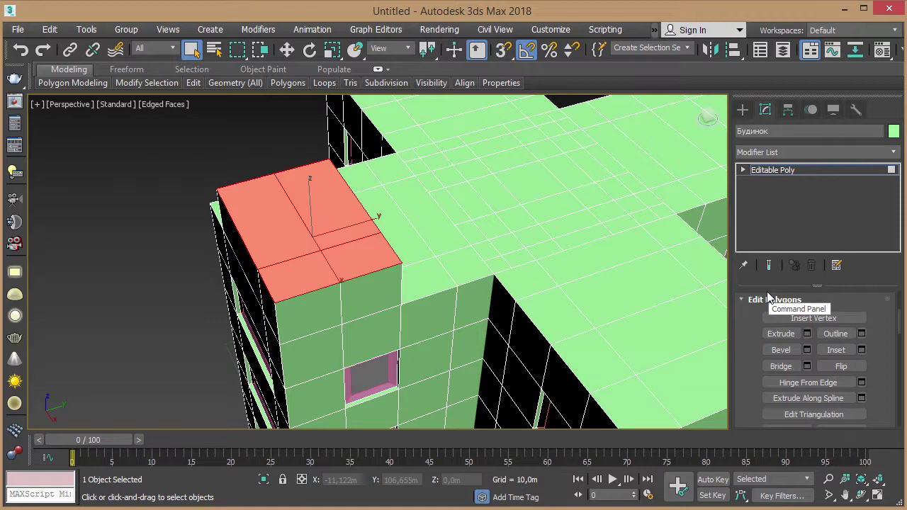
# Bevel the raised faces By Polygon with Height 21,931 m and Outline -4,361 m
pyautogui.click(807, 350)
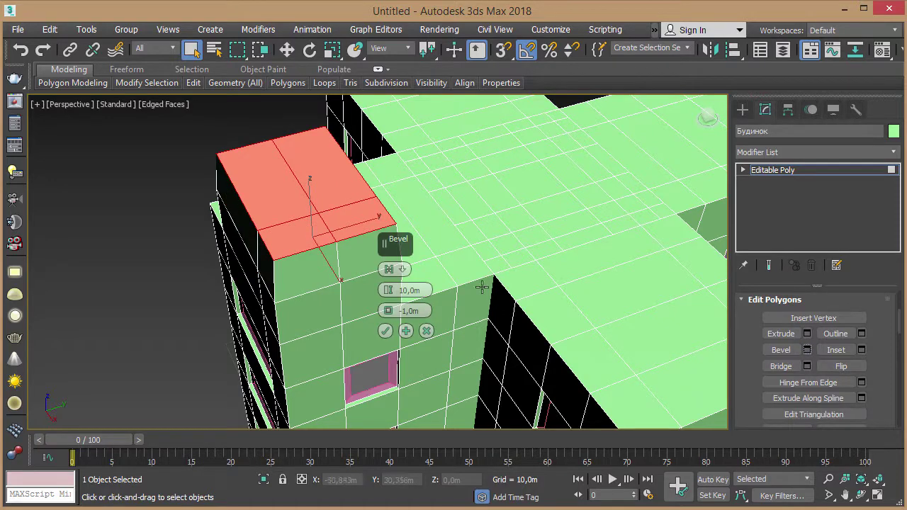
pyautogui.click(395, 269)
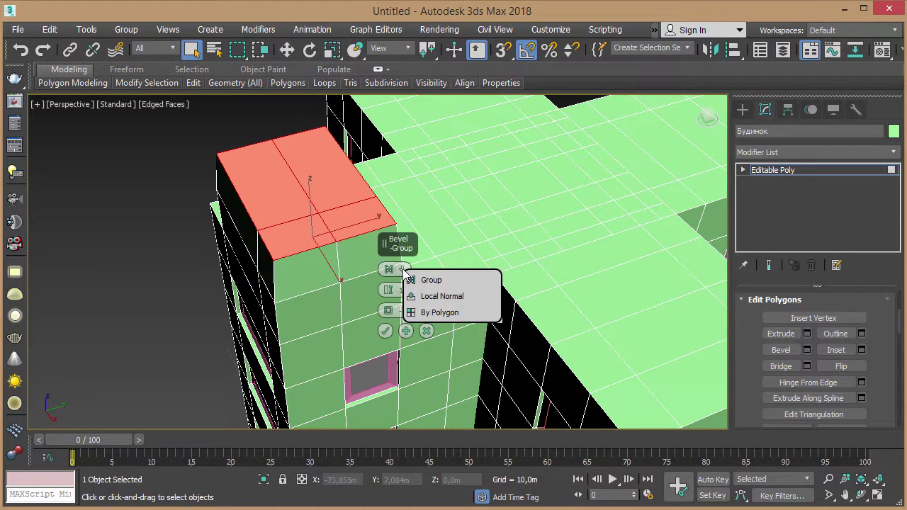
pyautogui.click(436, 313)
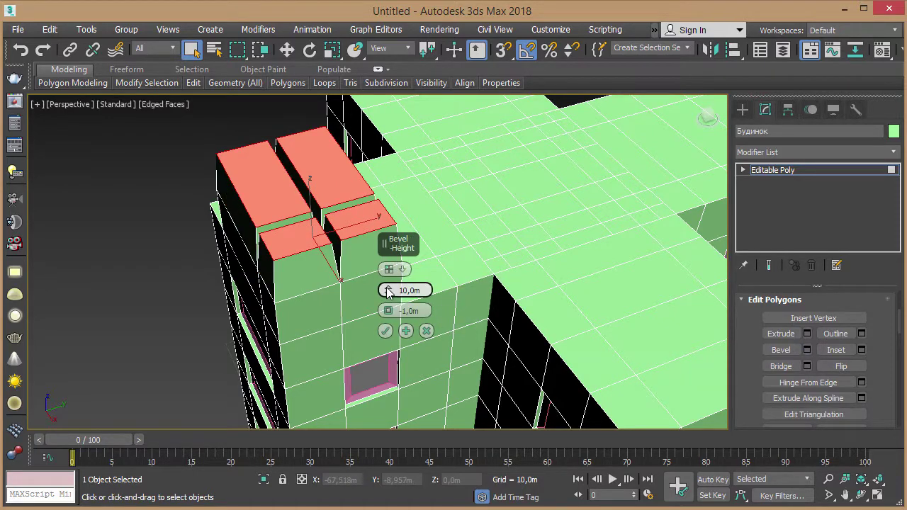
pyautogui.moveTo(387, 297); pyautogui.dragTo(387, 262)
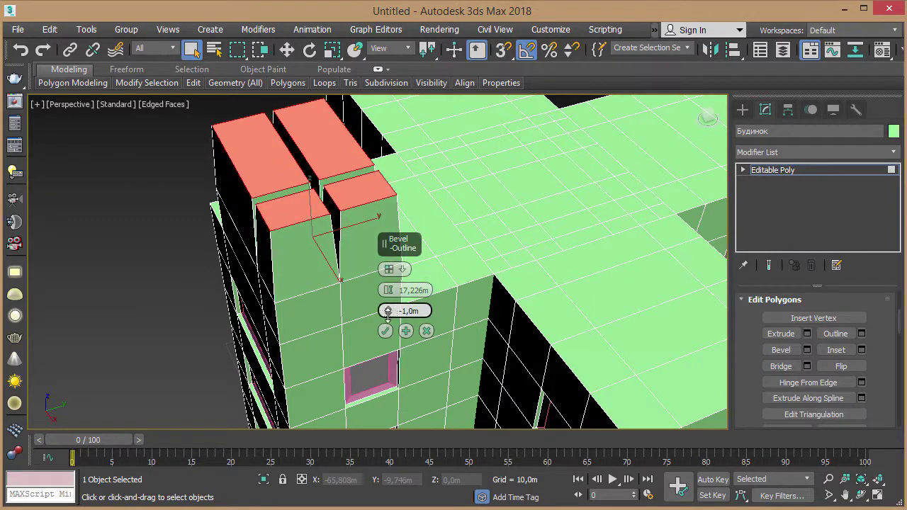
pyautogui.moveTo(386, 316); pyautogui.dragTo(388, 326)
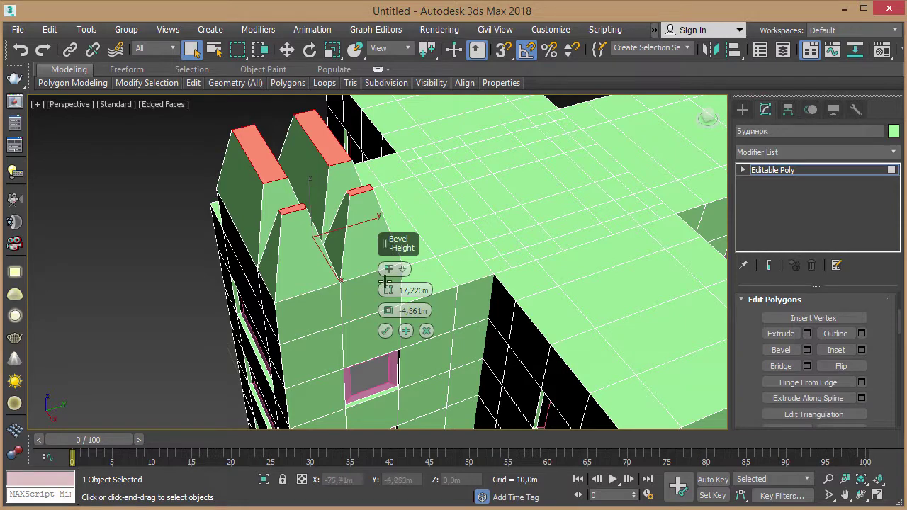
pyautogui.moveTo(392, 291); pyautogui.dragTo(392, 264)
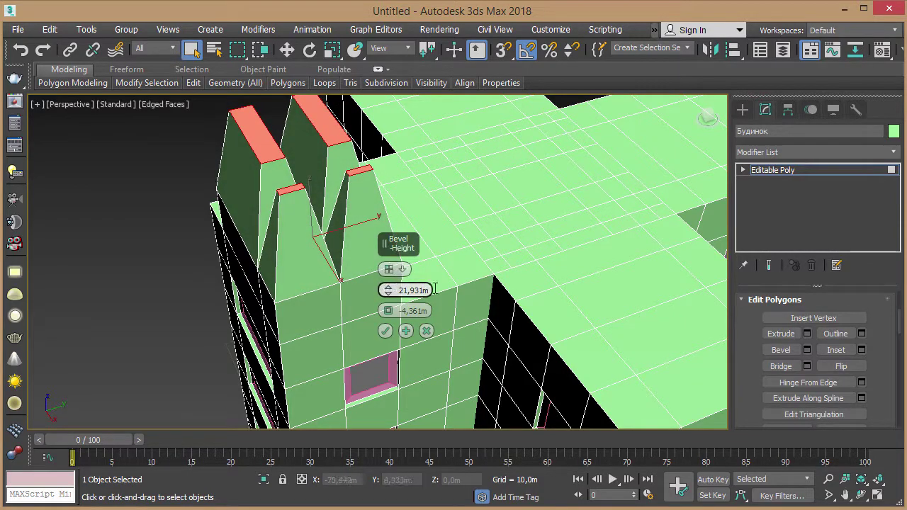
pyautogui.moveTo(456, 294)
pyautogui.keyDown('alt'); pyautogui.mouseDown(button='middle')
pyautogui.moveTo(470, 279)
pyautogui.moveTo(435, 323)
pyautogui.mouseUp(button='middle'); pyautogui.keyUp('alt')
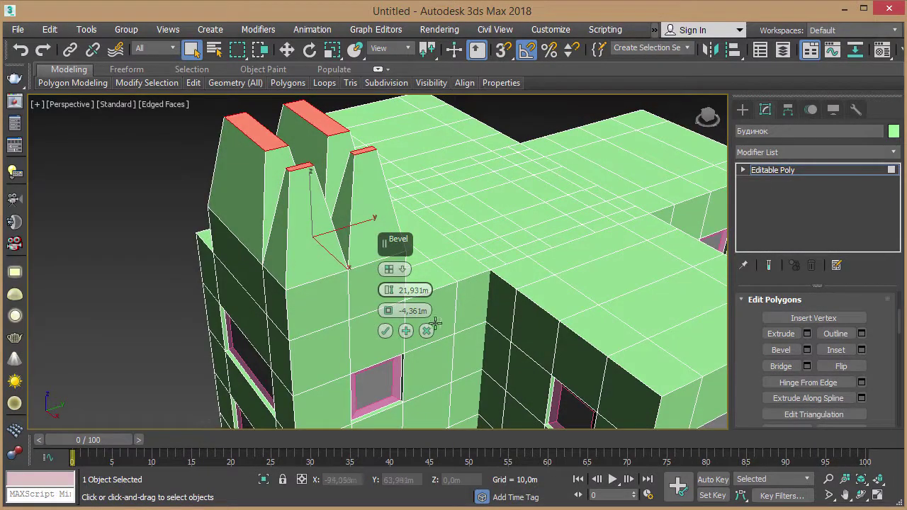
pyautogui.click(387, 332)
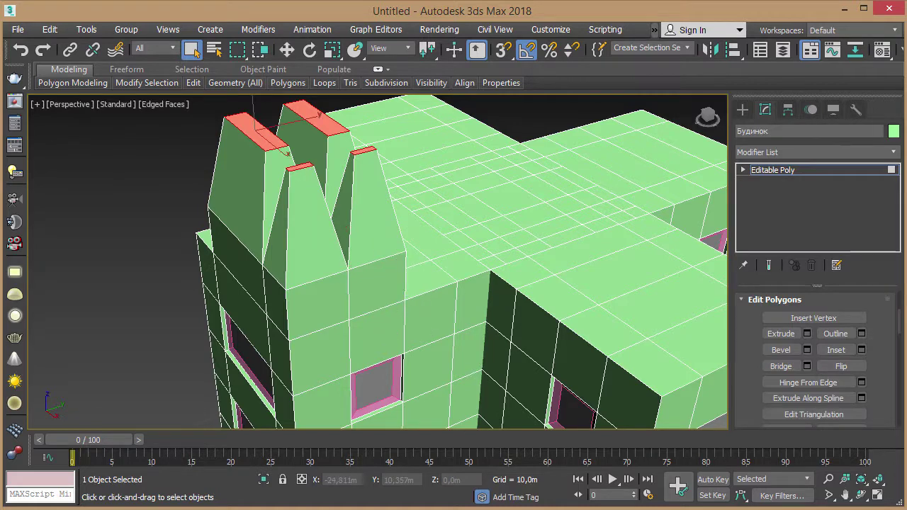
# Zoom and orbit the view to inspect the four tapered roof towers
pyautogui.scroll(-1, 581, 308)
pyautogui.scroll(1, 503, 262)
pyautogui.scroll(1, 489, 265)
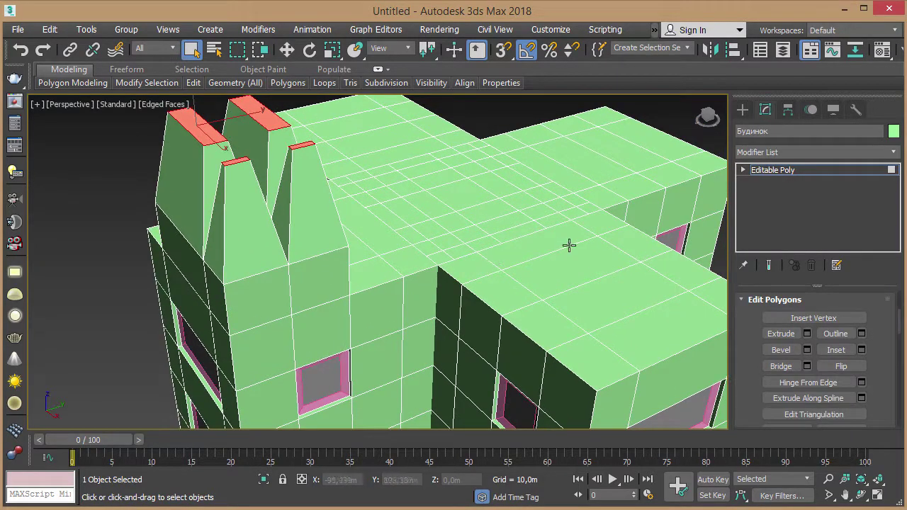
pyautogui.moveTo(569, 245)
pyautogui.keyDown('alt'); pyautogui.mouseDown(button='middle')
pyautogui.moveTo(529, 248)
pyautogui.moveTo(510, 275)
pyautogui.mouseUp(button='middle'); pyautogui.keyUp('alt')
# Return Будинок to Editable Poly object level and frame the building with its four spires
pyautogui.scroll(-1, 518, 273)
pyautogui.scroll(-1, 567, 266)
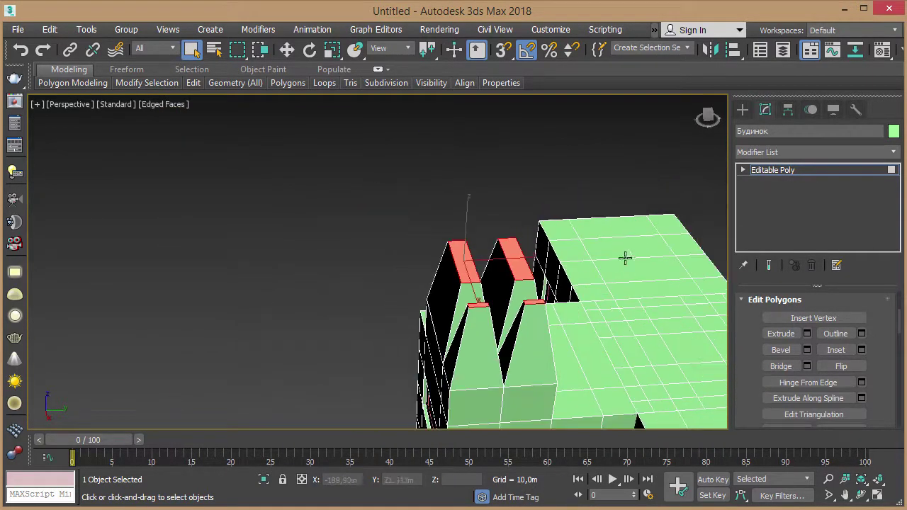
pyautogui.click(750, 171)
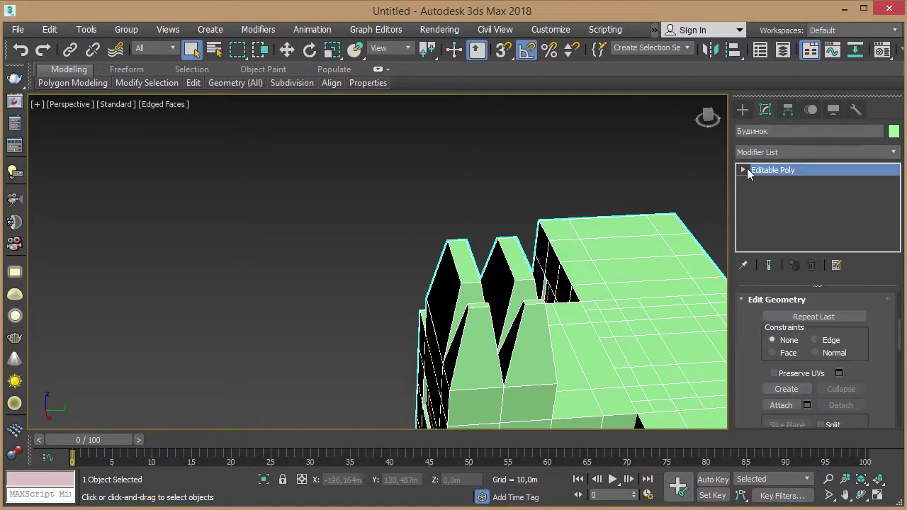
pyautogui.moveTo(522, 196); pyautogui.dragTo(564, 211, button='middle')
pyautogui.press('z')
pyautogui.moveTo(475, 231)
pyautogui.keyDown('alt'); pyautogui.mouseDown(button='middle')
pyautogui.moveTo(518, 205)
pyautogui.moveTo(534, 216)
pyautogui.moveTo(349, 208)
pyautogui.moveTo(559, 224)
pyautogui.mouseUp(button='middle'); pyautogui.keyUp('alt')
pyautogui.moveTo(424, 214); pyautogui.dragTo(456, 206, button='middle')
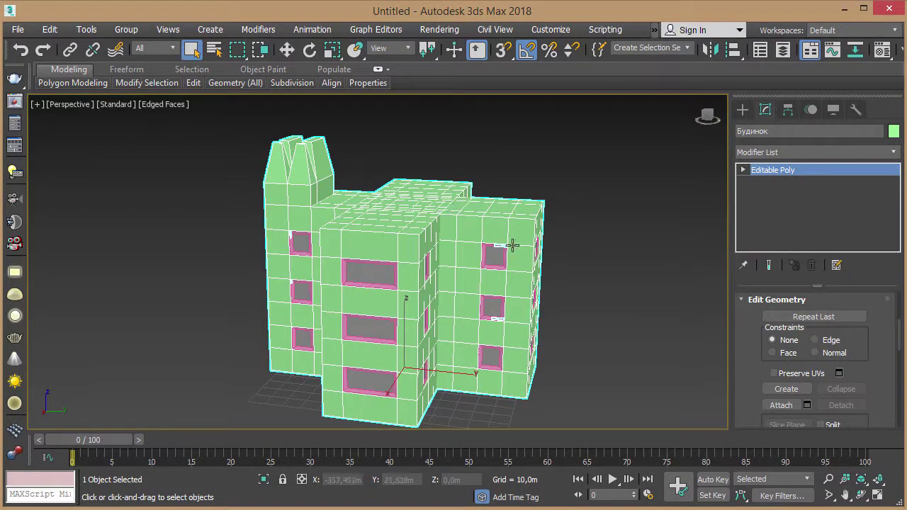